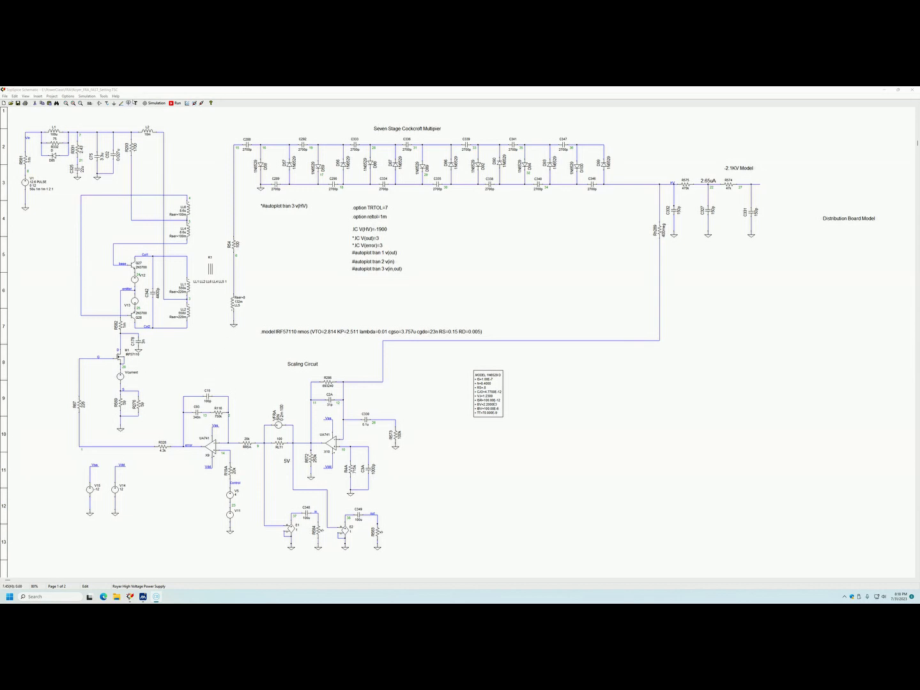
Add the text label "Error Amp" above the error amplifier circuit in the schematic
key(t)
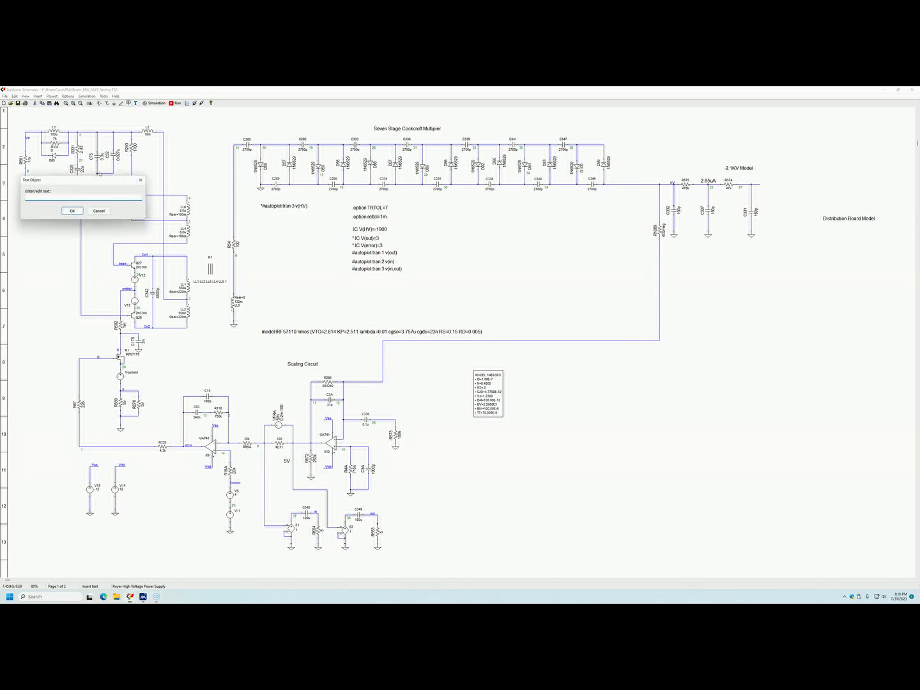
drag(99, 184, 340, 376)
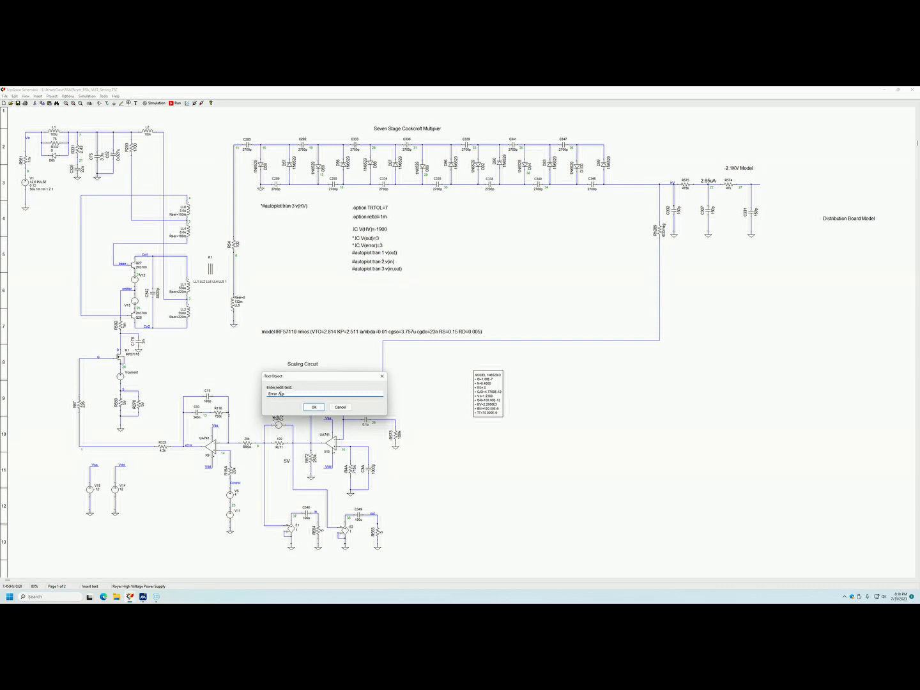
text(m)
key(Return)
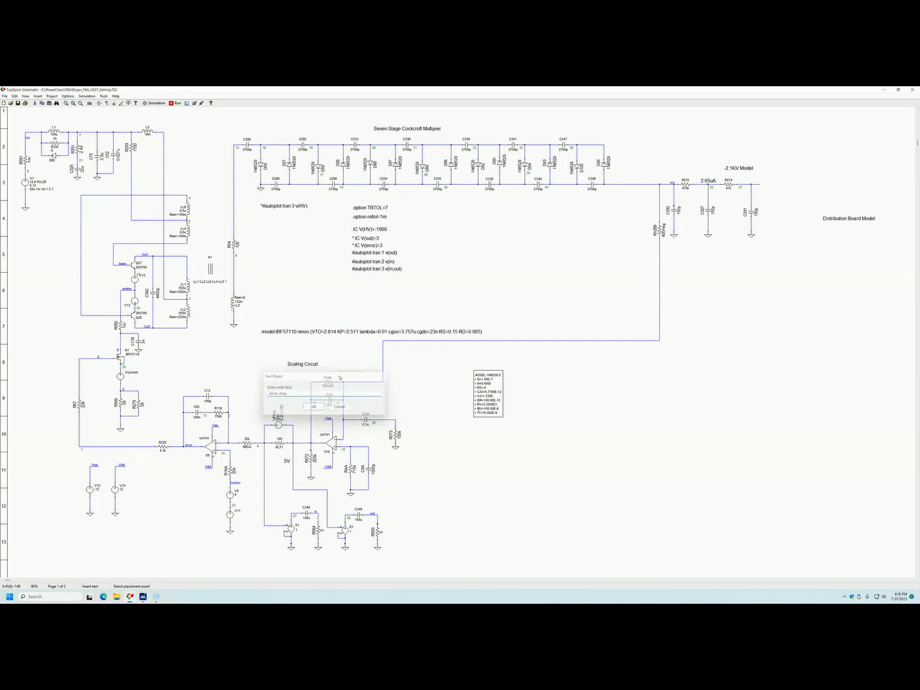
click(193, 382)
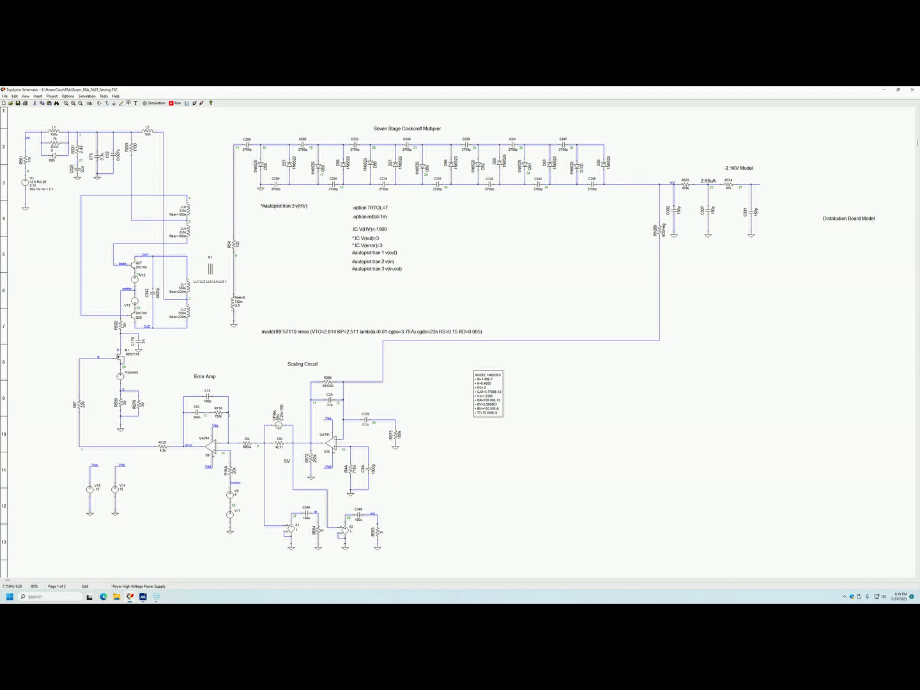
Examine the VFRA source's setup, including its sinusoidal offset, amplitude and frequency parameters
double_click(279, 425)
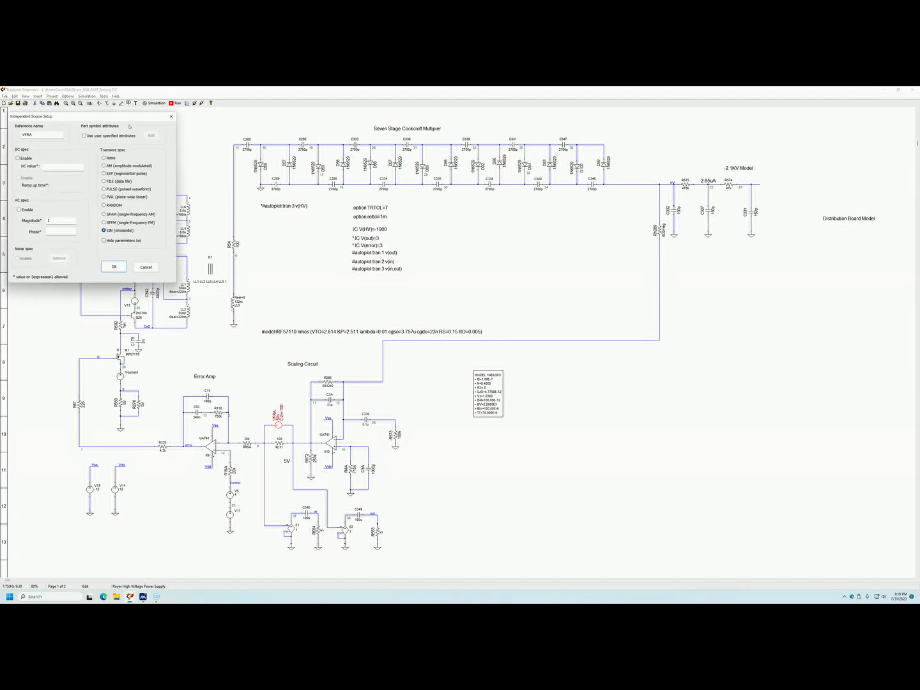
drag(124, 119, 502, 381)
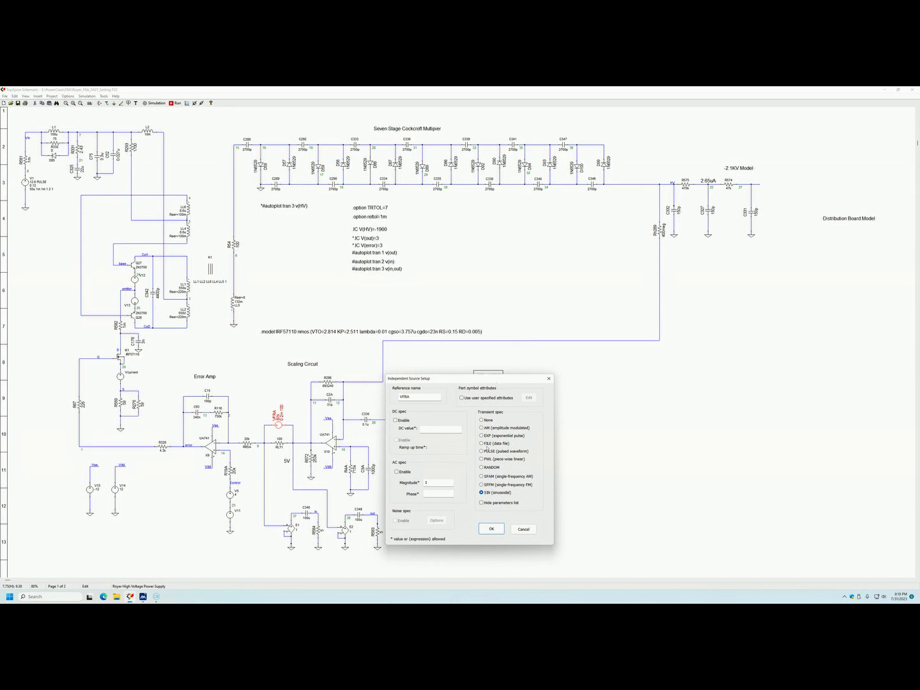
click(490, 494)
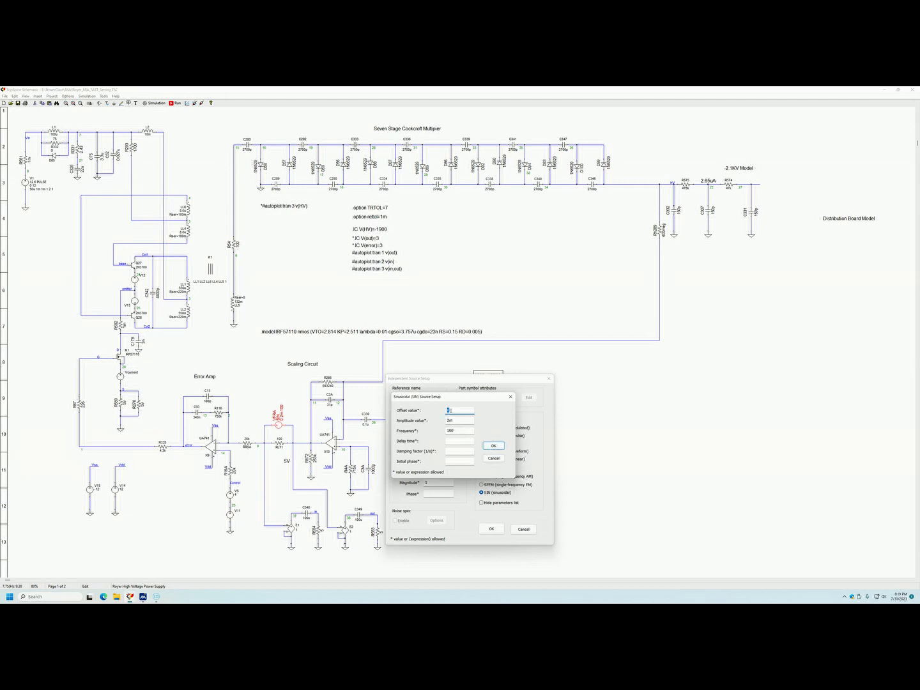
click(494, 447)
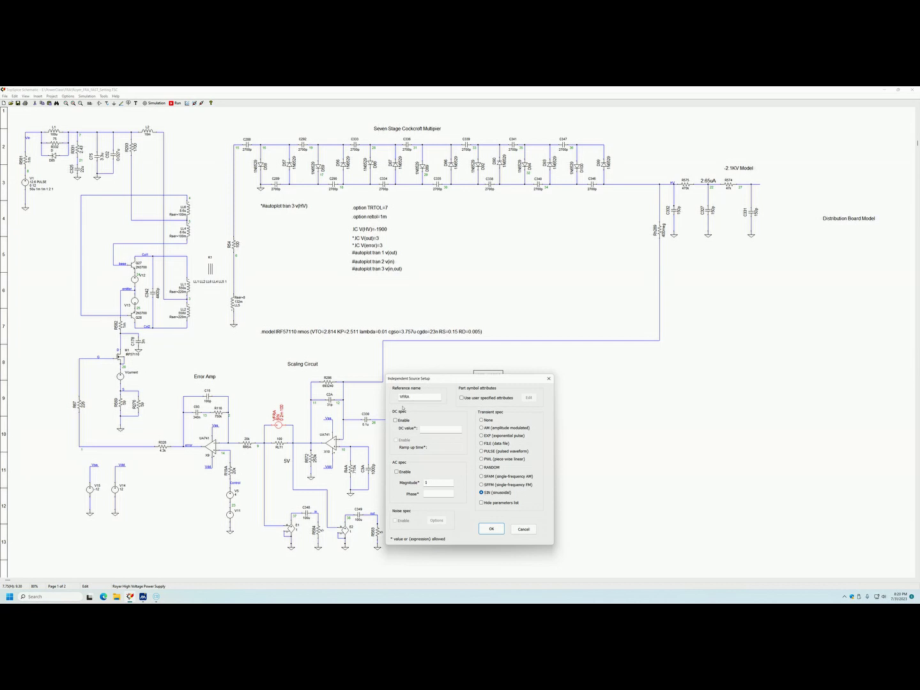
click(492, 529)
click(491, 529)
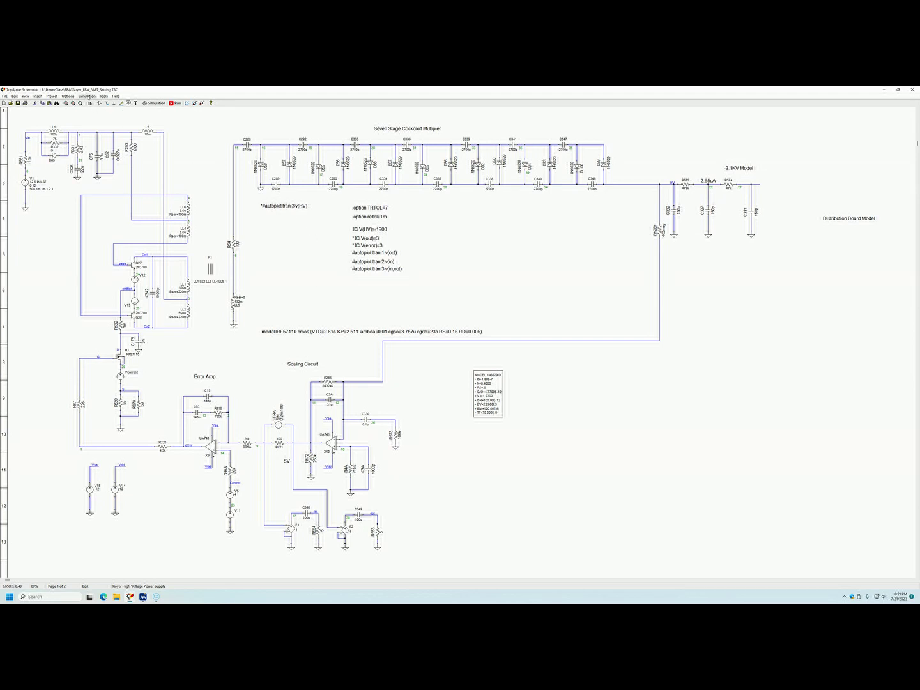
Open the transient analysis settings in the simulation setup and bring up the frequency response analysis (FRA) setup
click(88, 97)
click(108, 111)
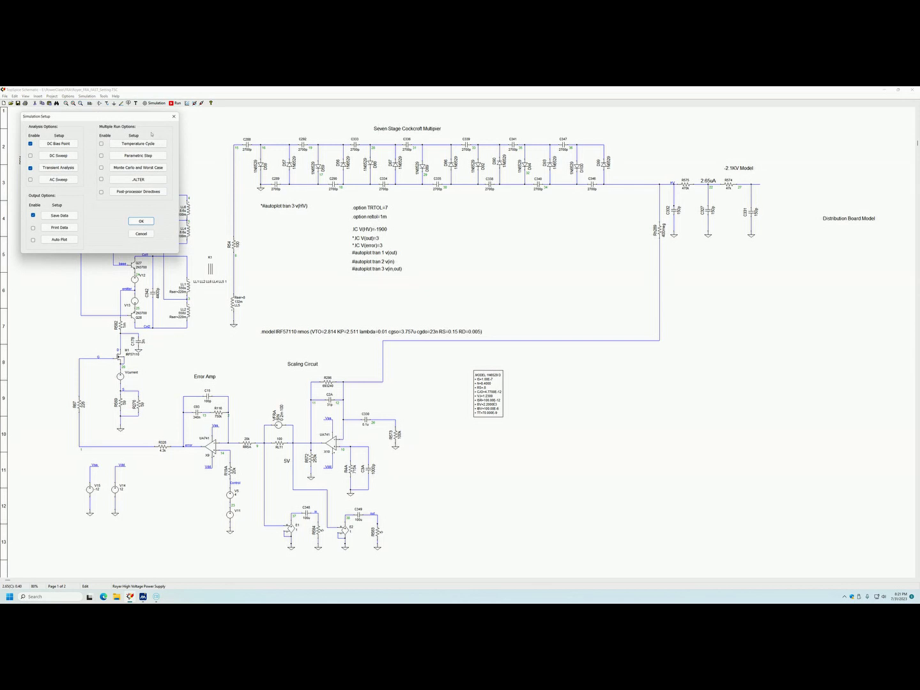
drag(122, 118, 589, 326)
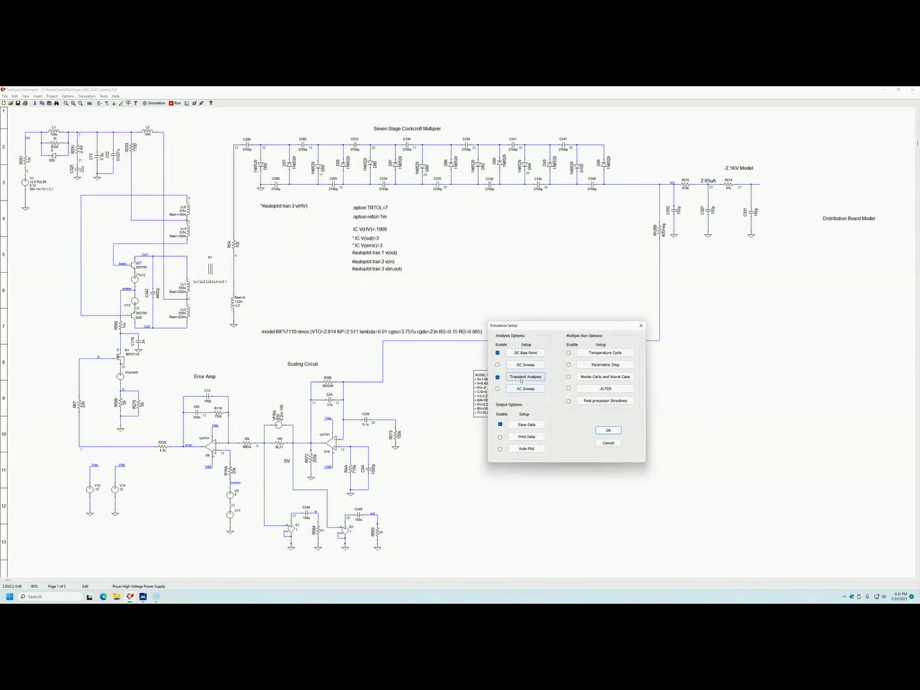
click(525, 377)
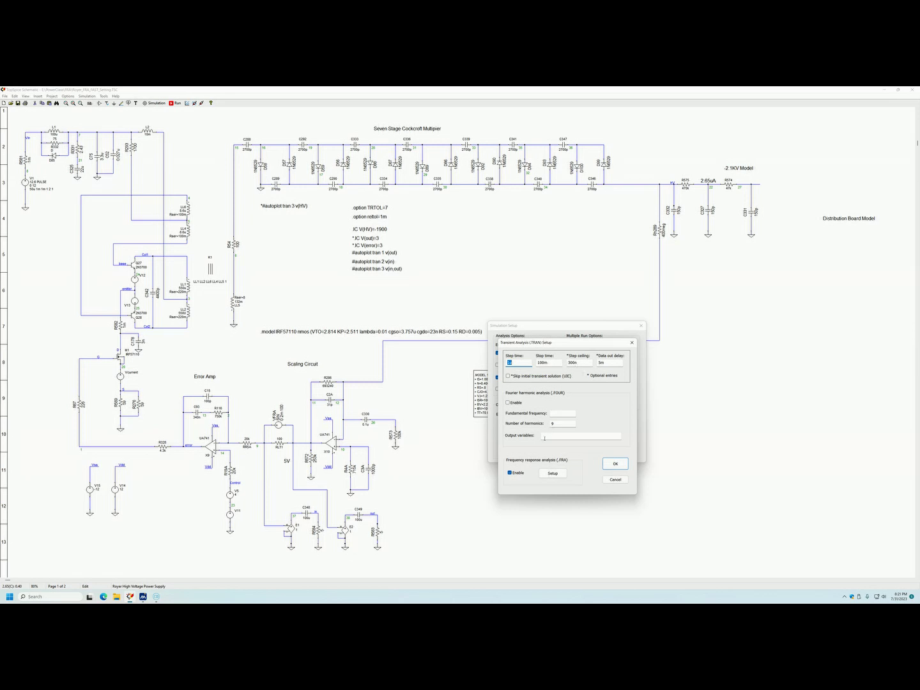
click(568, 365)
click(509, 473)
click(509, 472)
click(553, 474)
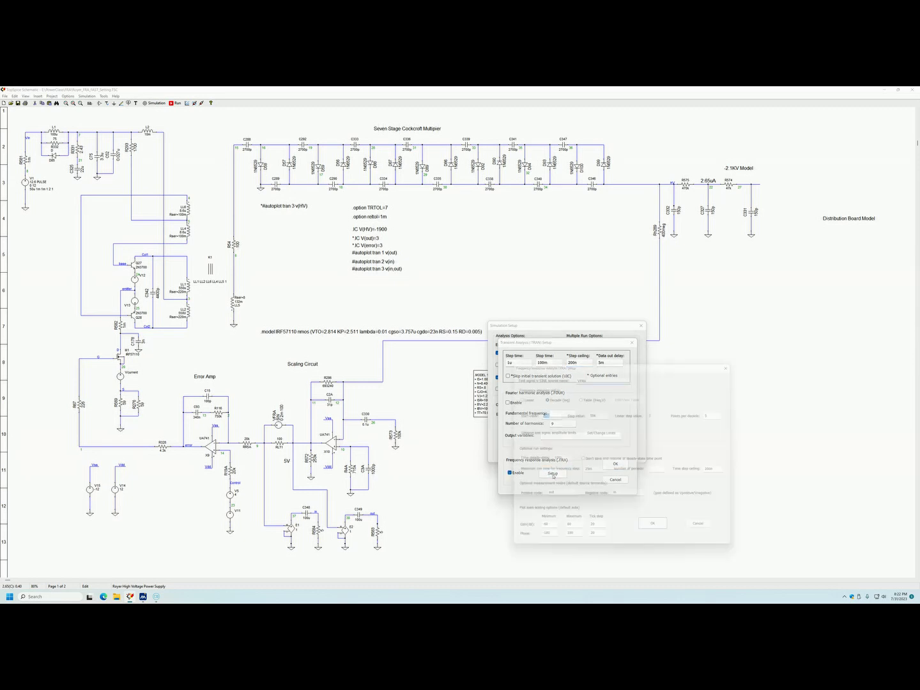
drag(636, 365, 643, 342)
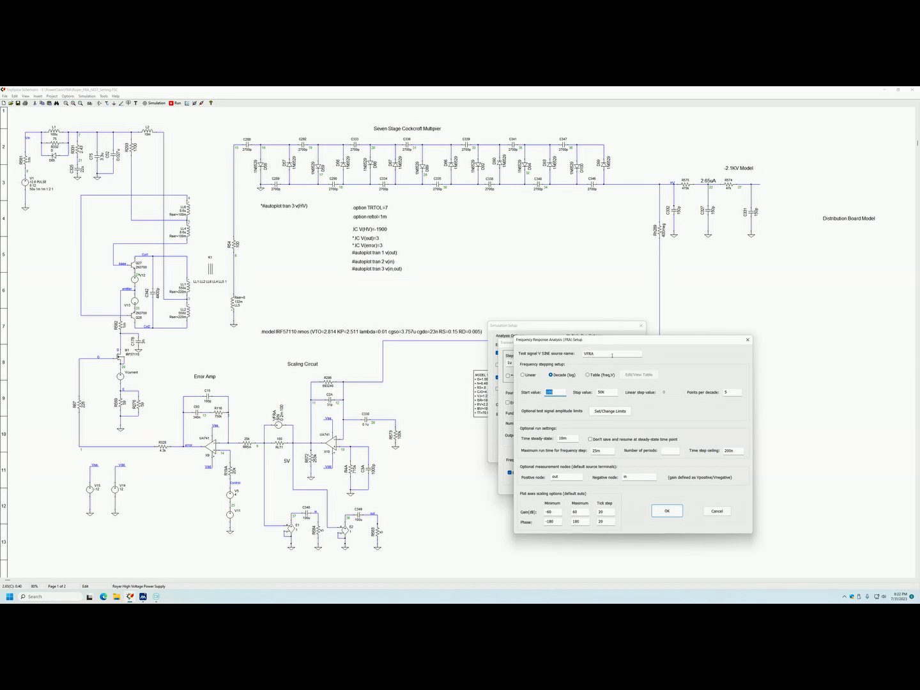
Try the linear and table frequency stepping options, check the FRA table editor, and return to decade (log) stepping
click(523, 376)
click(587, 375)
click(631, 375)
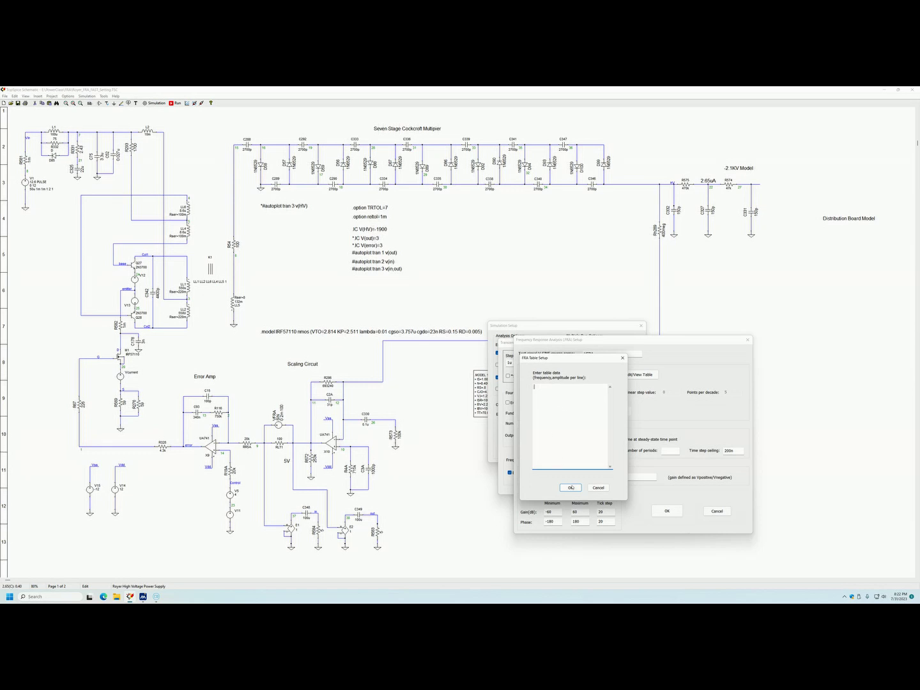
click(571, 486)
click(561, 376)
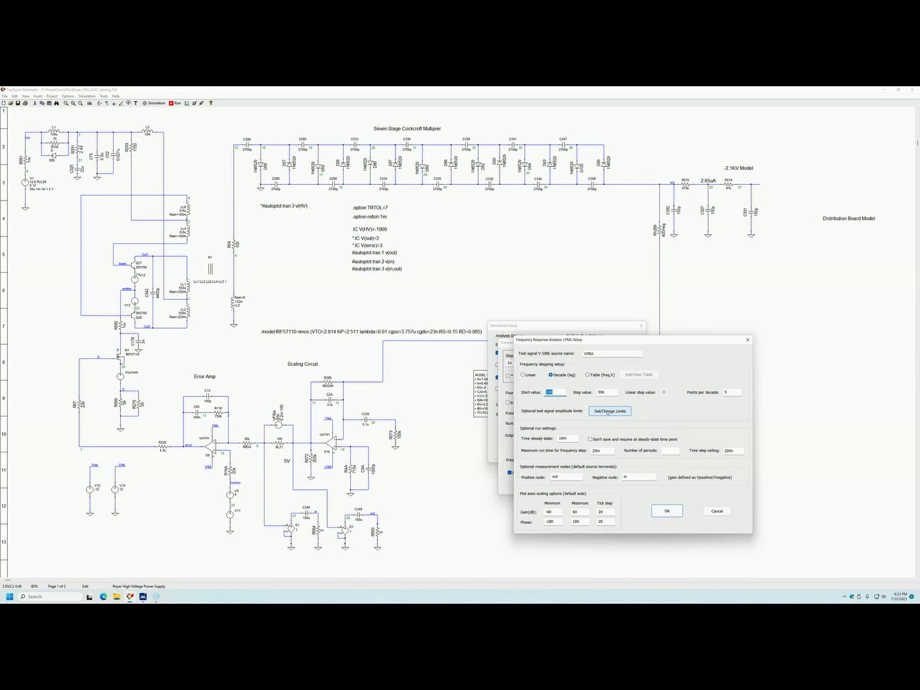
Examine the FRA test signal amplitude limits and the maximum run time per frequency step, and close the simulation setup
click(607, 412)
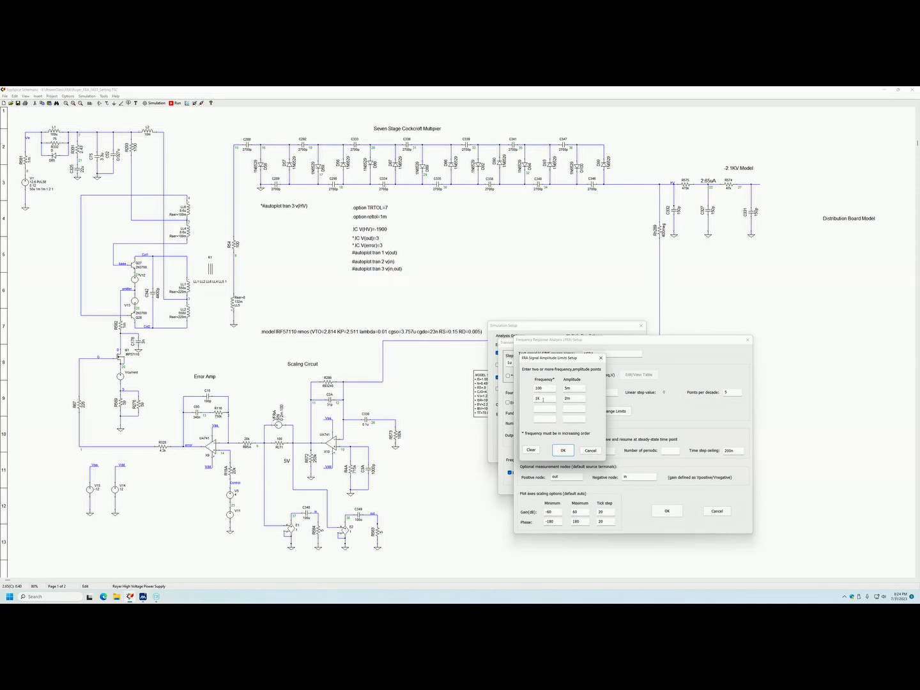
click(567, 454)
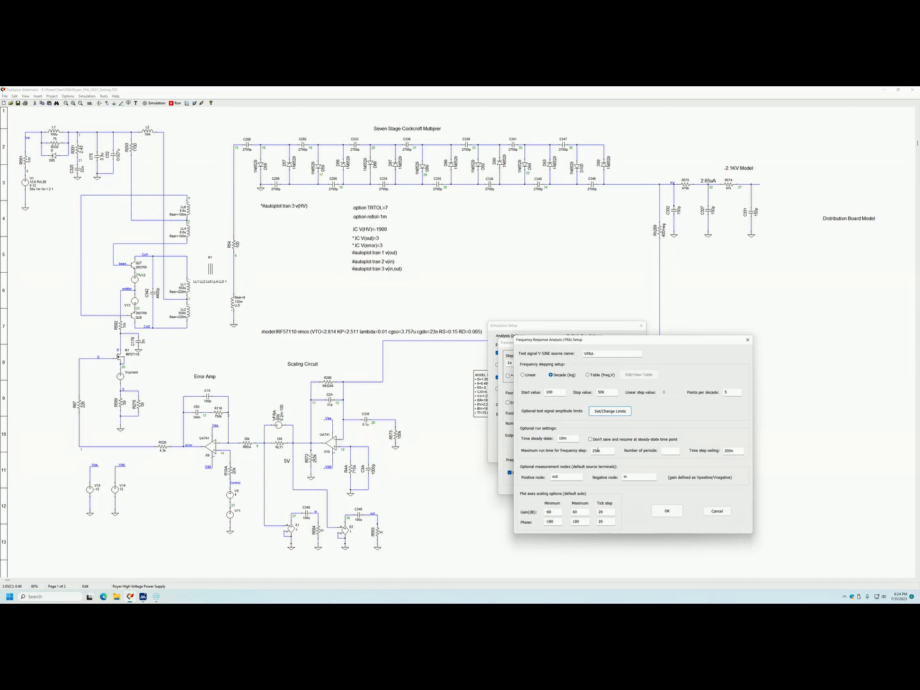
click(595, 450)
click(667, 512)
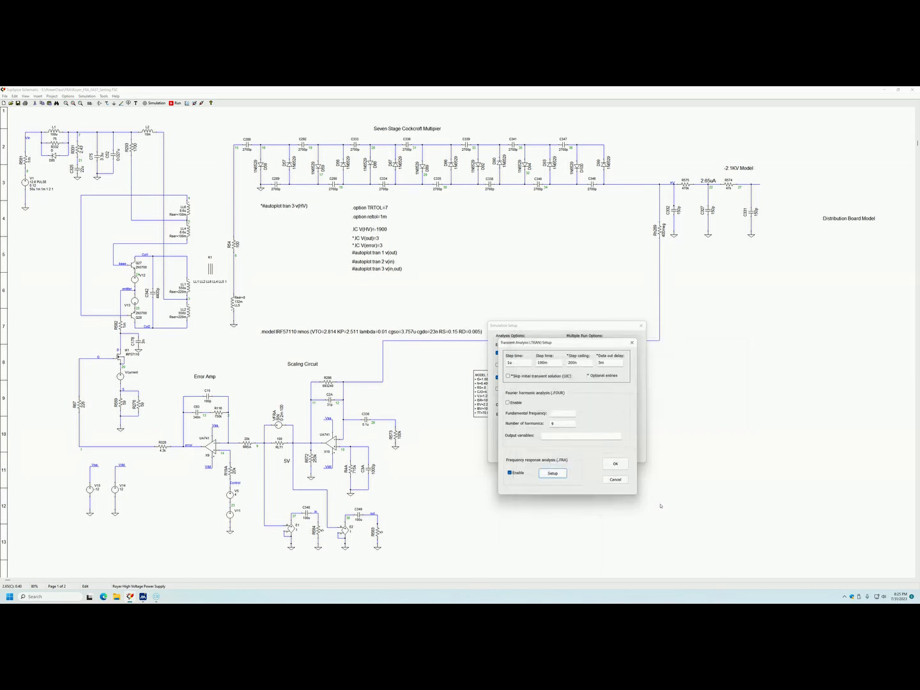
click(612, 463)
click(607, 428)
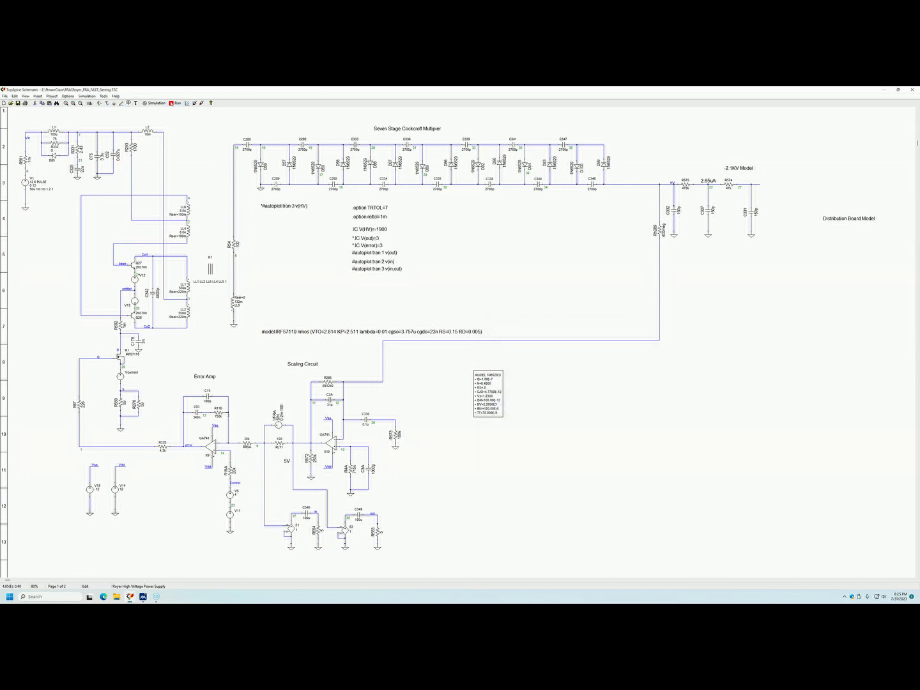
Run the frequency response simulation of the power supply and bring the resulting gain and phase plot fully into view
click(175, 102)
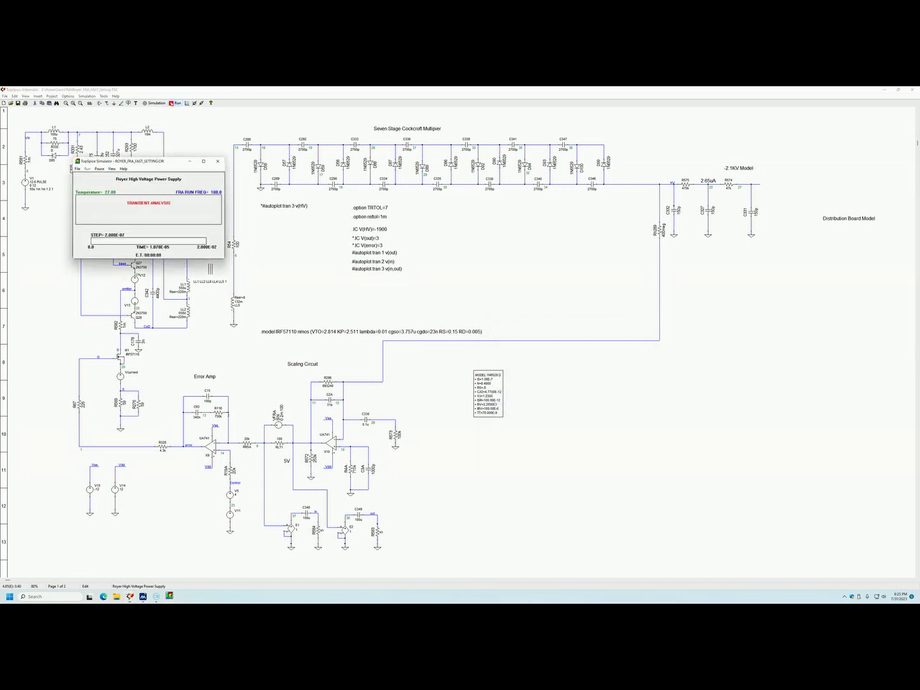
drag(166, 161, 619, 306)
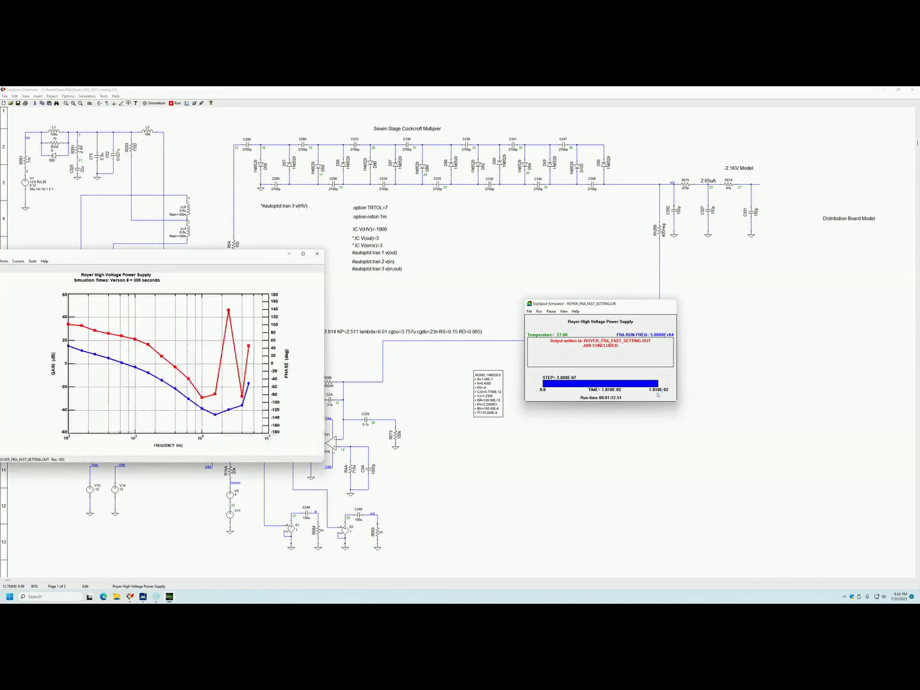
drag(264, 256, 718, 299)
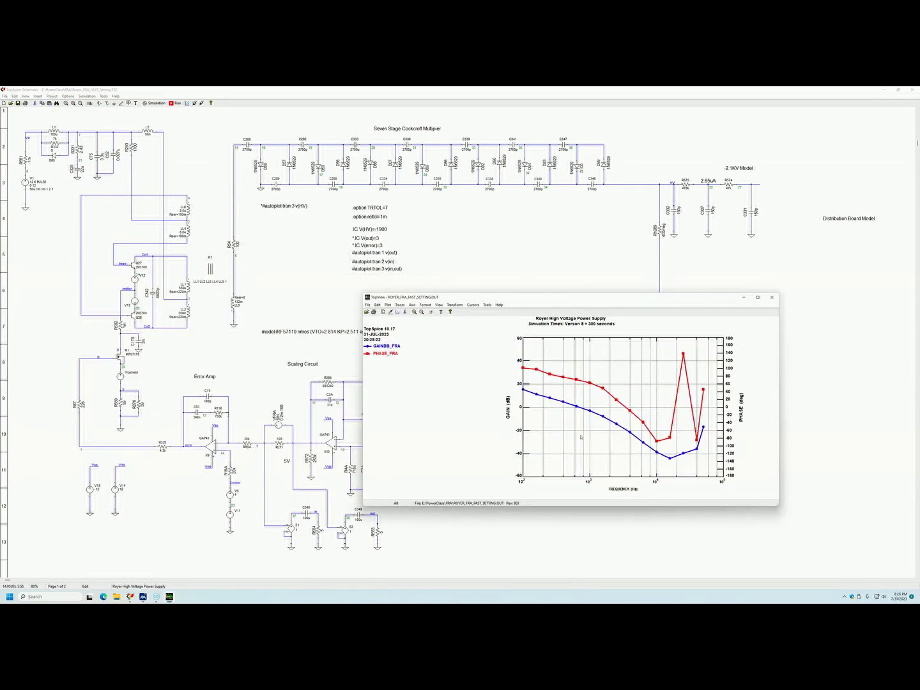
Set the X-axis high limit of the gain and phase plot to 10 kHz, and close the plot after viewing it
click(412, 304)
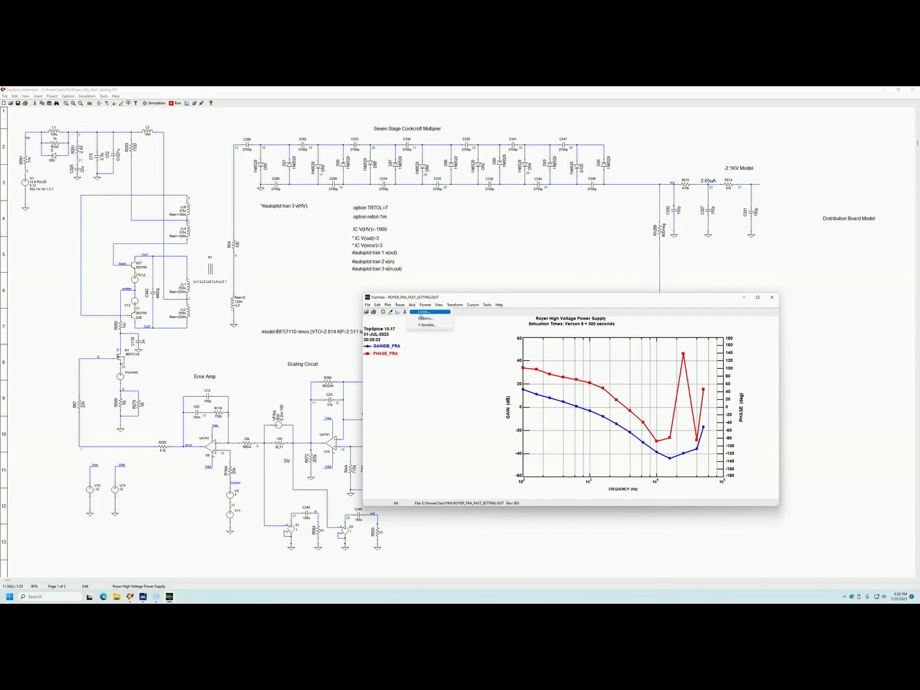
click(422, 312)
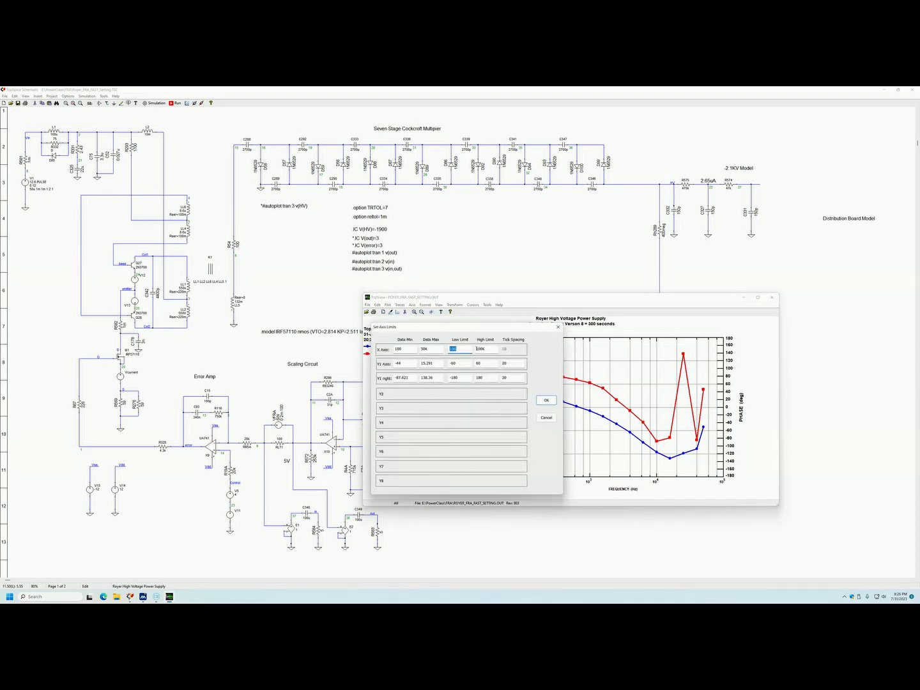
click(480, 349)
key(Return)
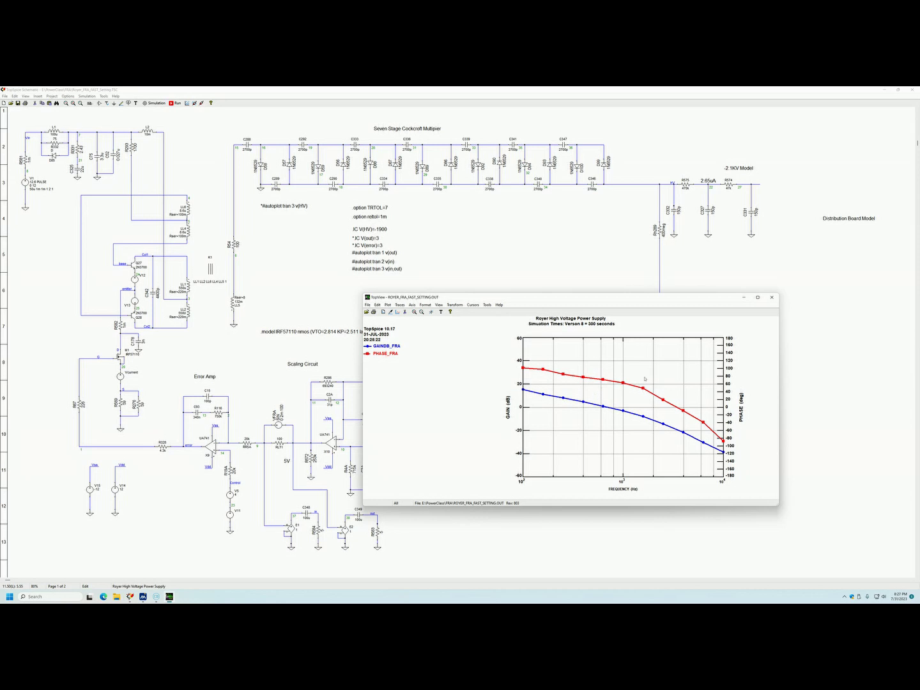
click(772, 297)
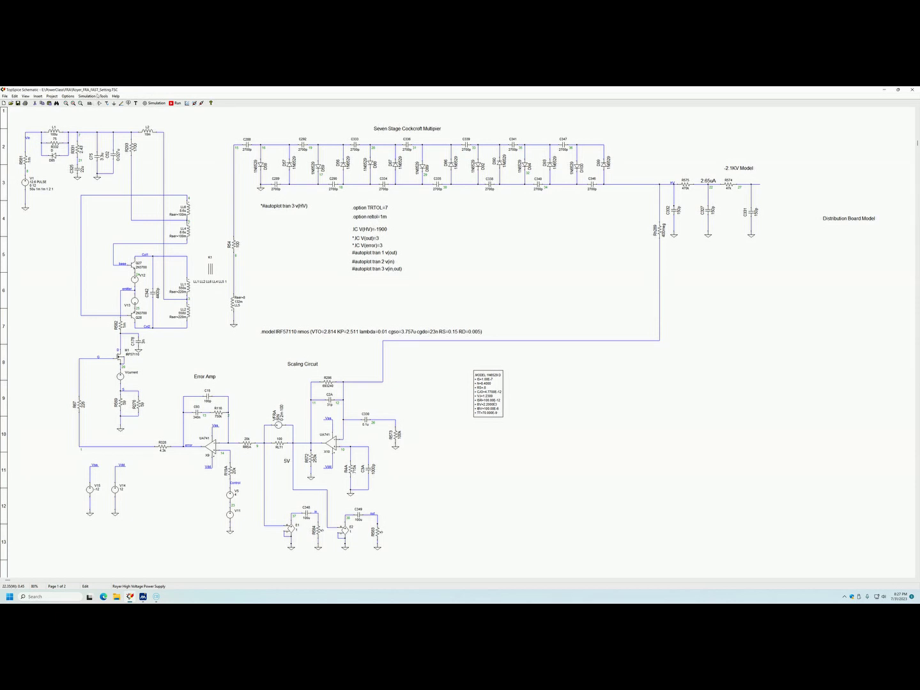
Set the simulation's save data option to Everything instead of listed variables, and accept the simulation setup
click(88, 96)
click(93, 103)
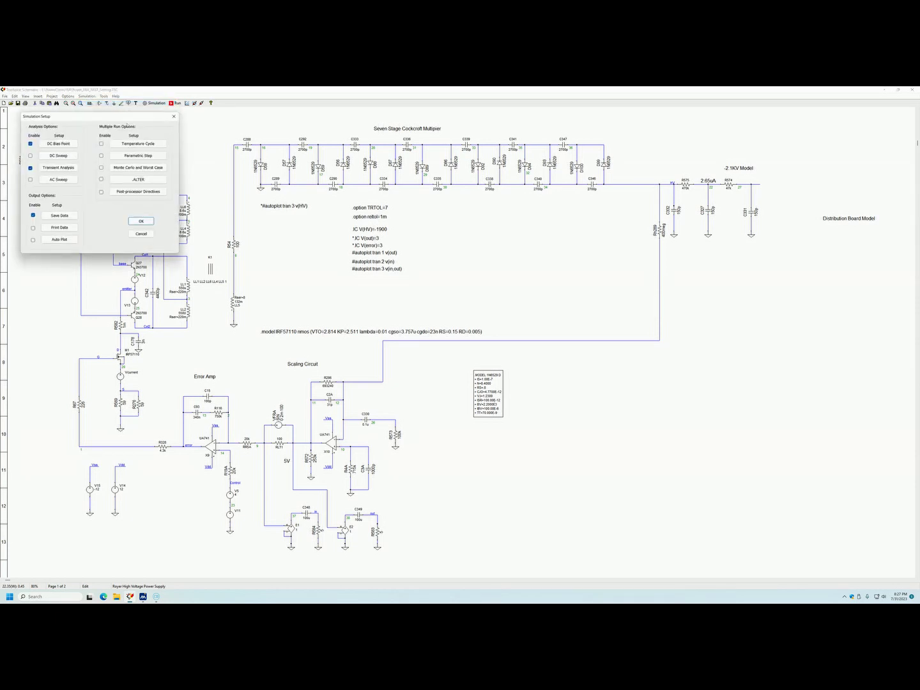
drag(115, 120, 629, 310)
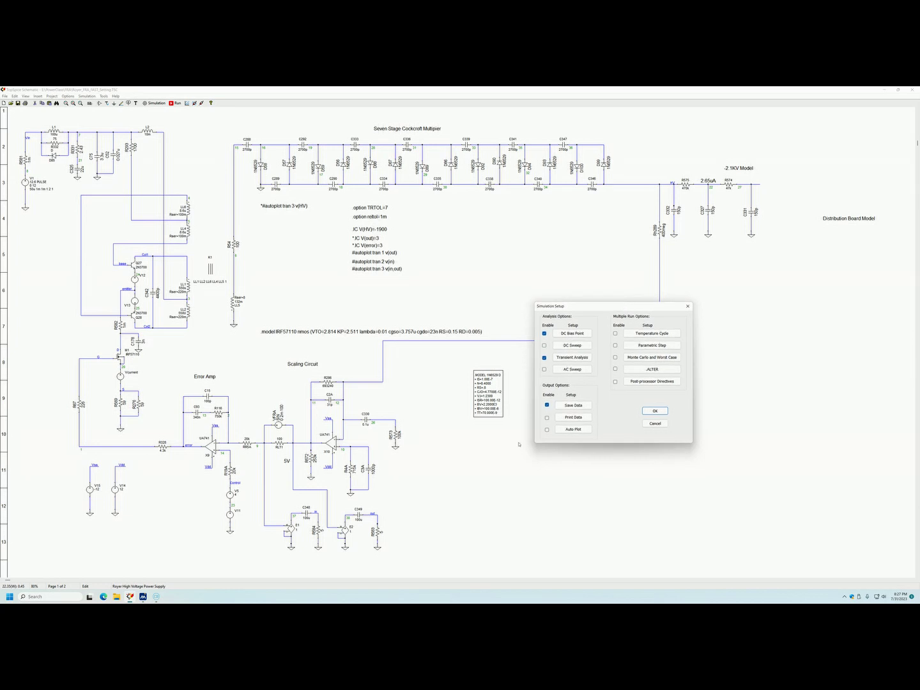
click(567, 405)
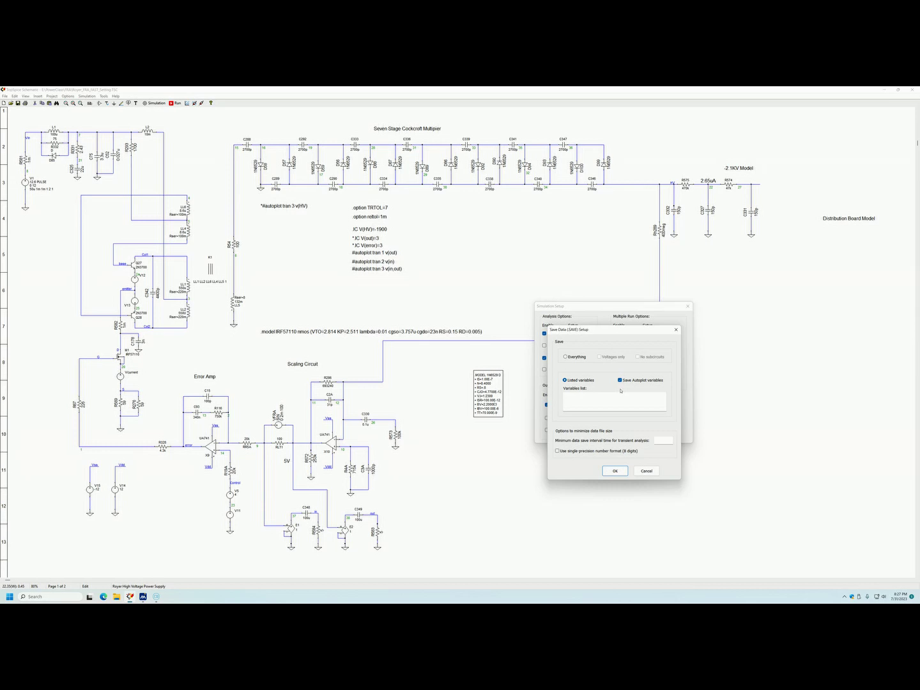
click(566, 357)
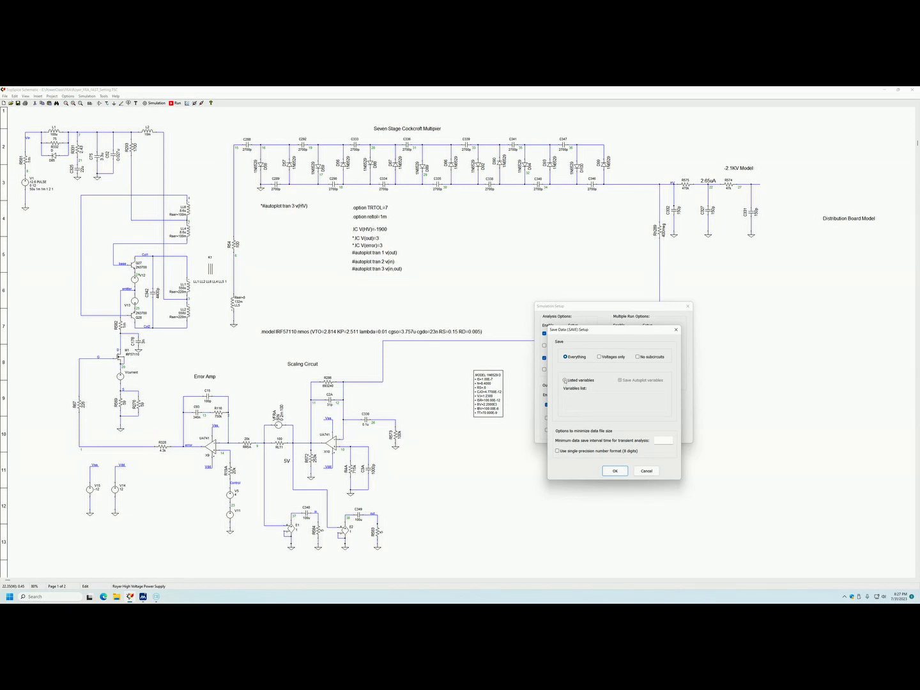
click(564, 380)
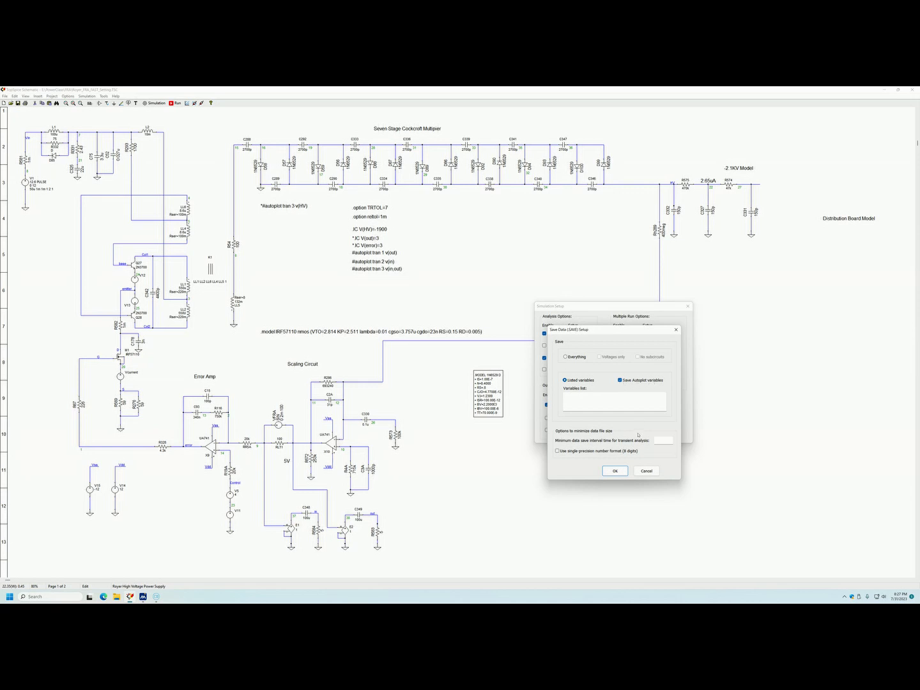
click(620, 380)
click(566, 358)
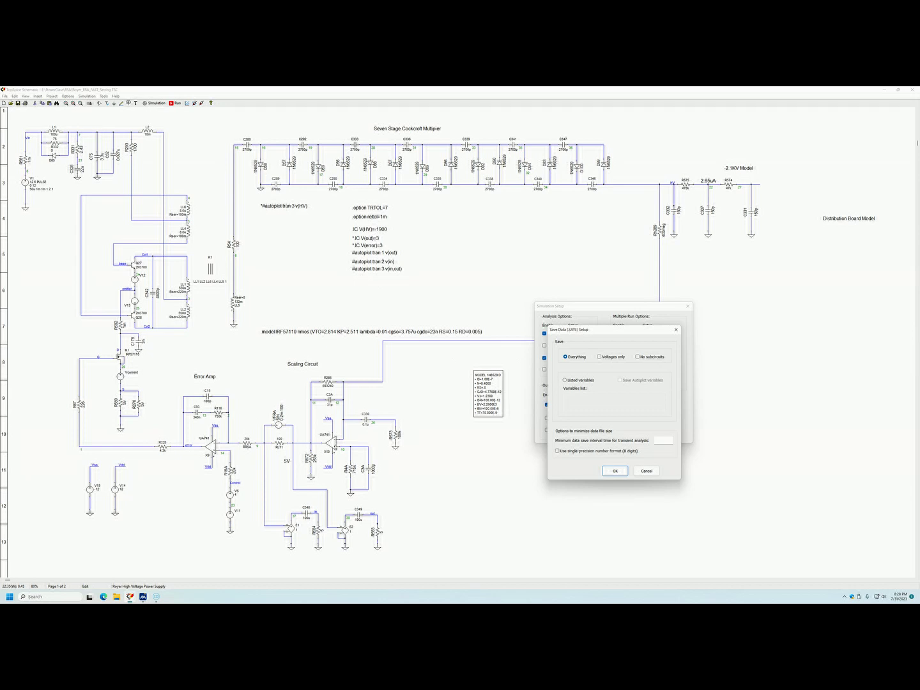
click(615, 472)
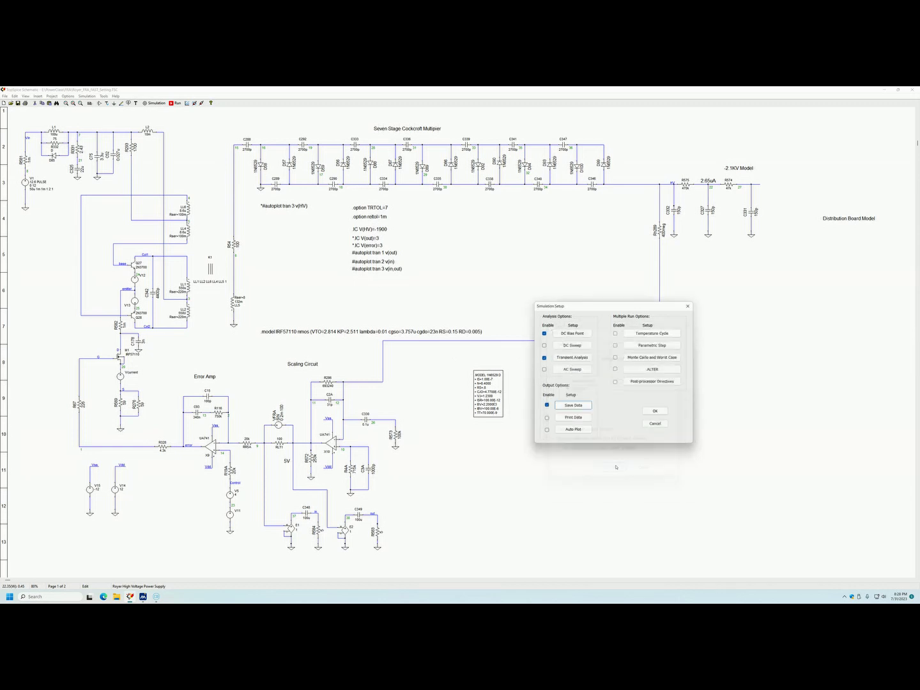
click(651, 411)
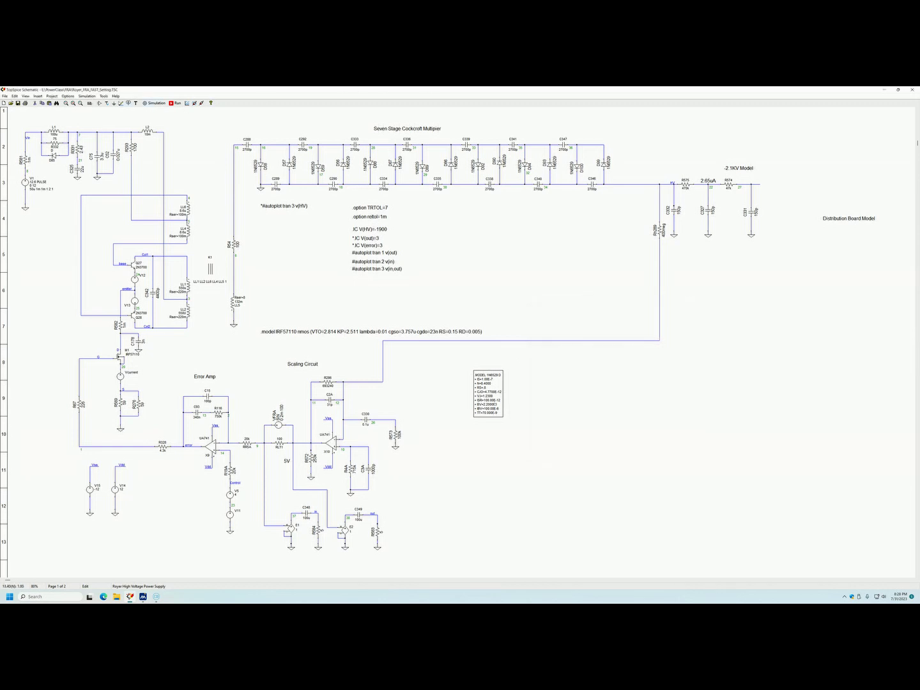
click(175, 103)
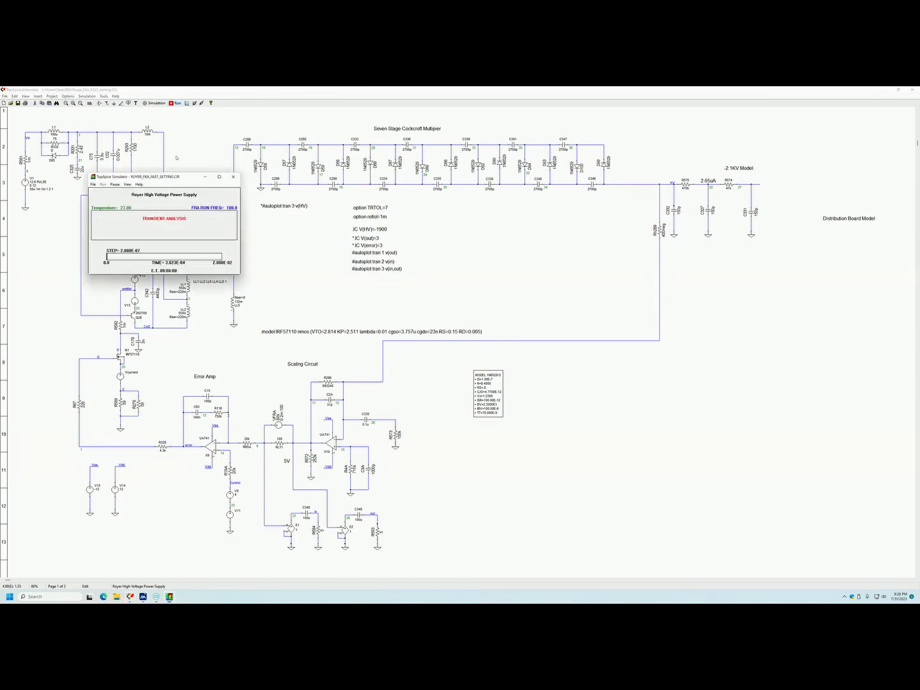
click(115, 184)
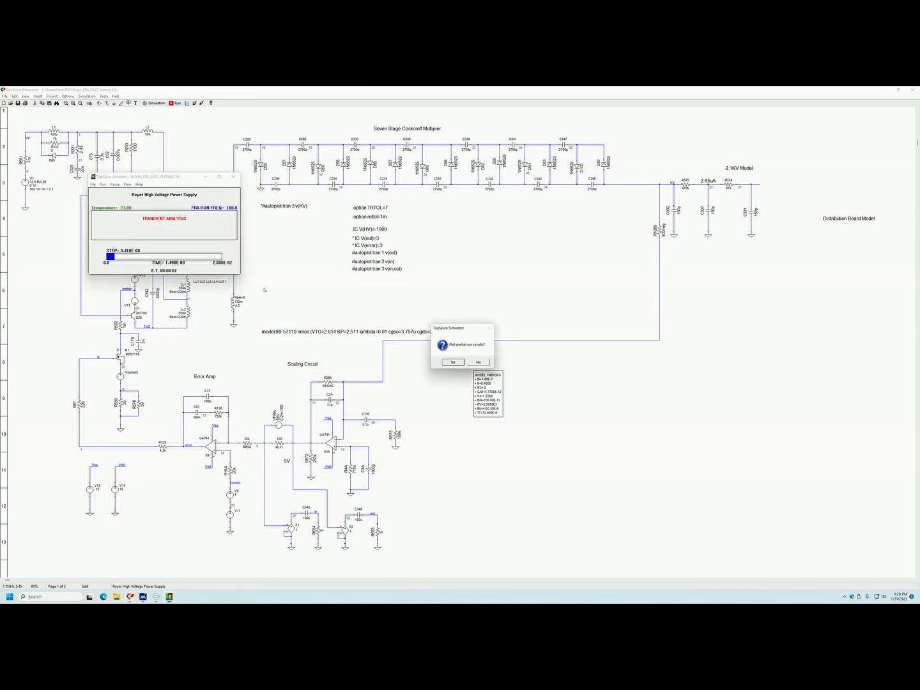
click(476, 362)
click(461, 376)
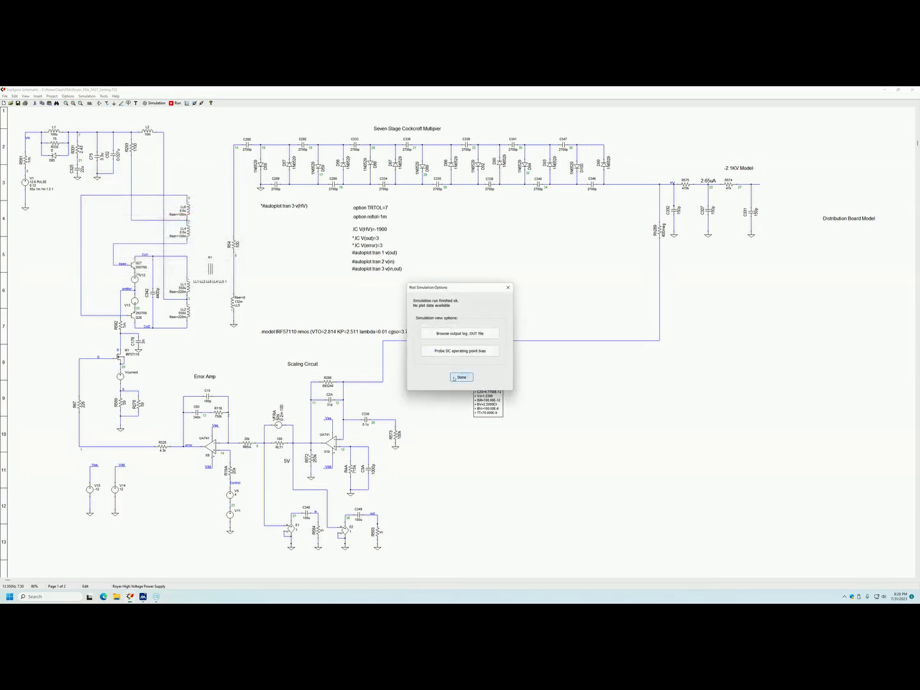
Disable the frequency response analysis in the transient analysis settings and accept the simulation setup
click(93, 96)
click(102, 102)
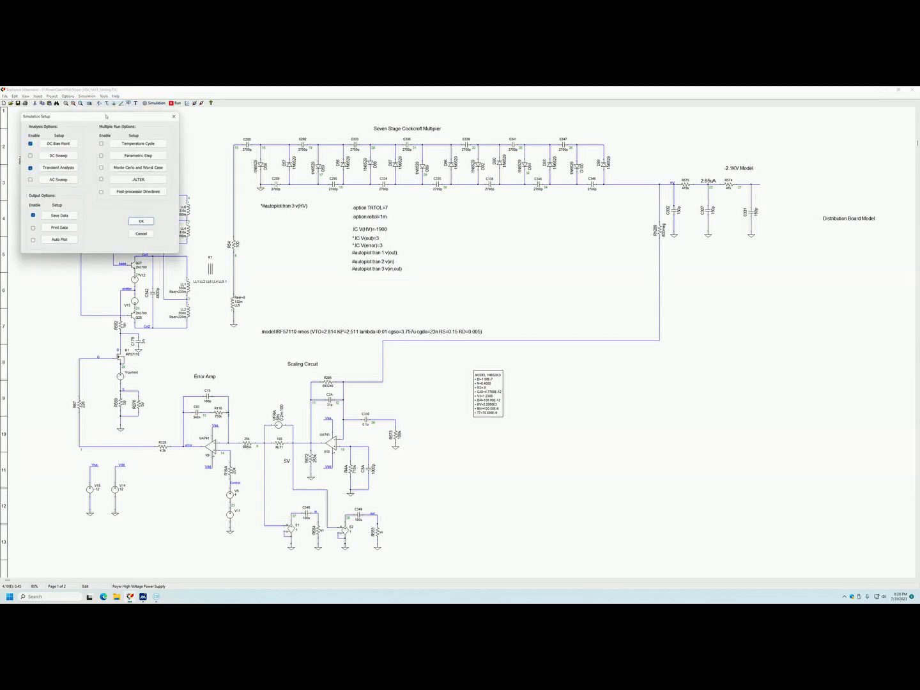
drag(107, 116, 554, 291)
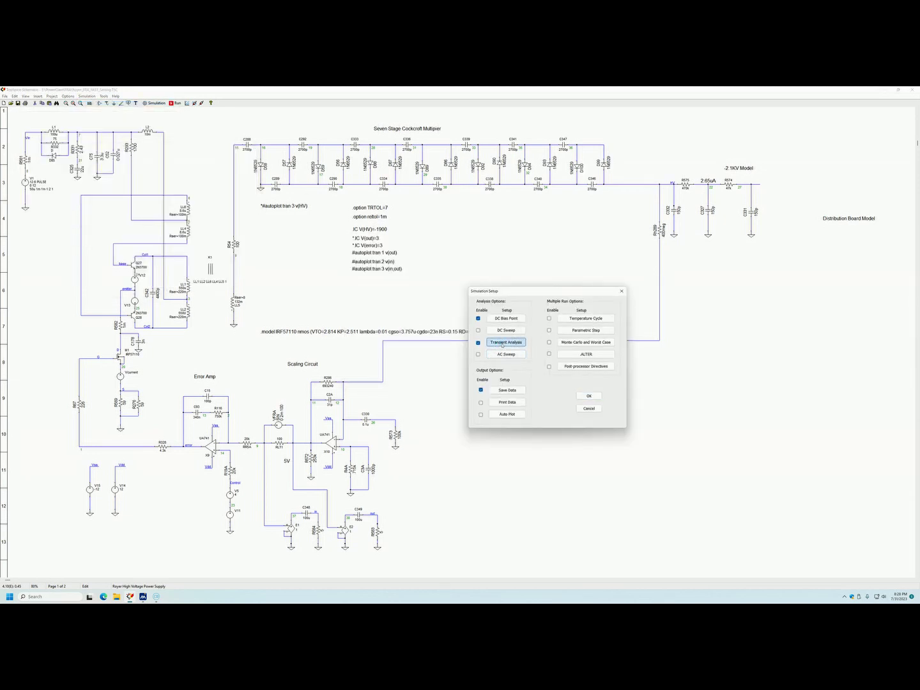
click(503, 343)
text(1u)
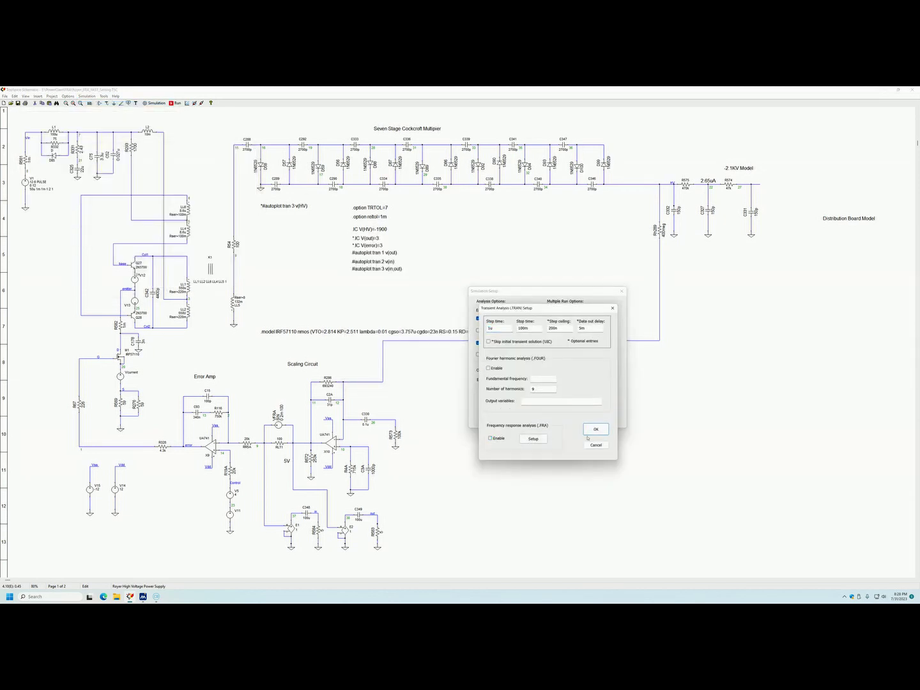
click(594, 428)
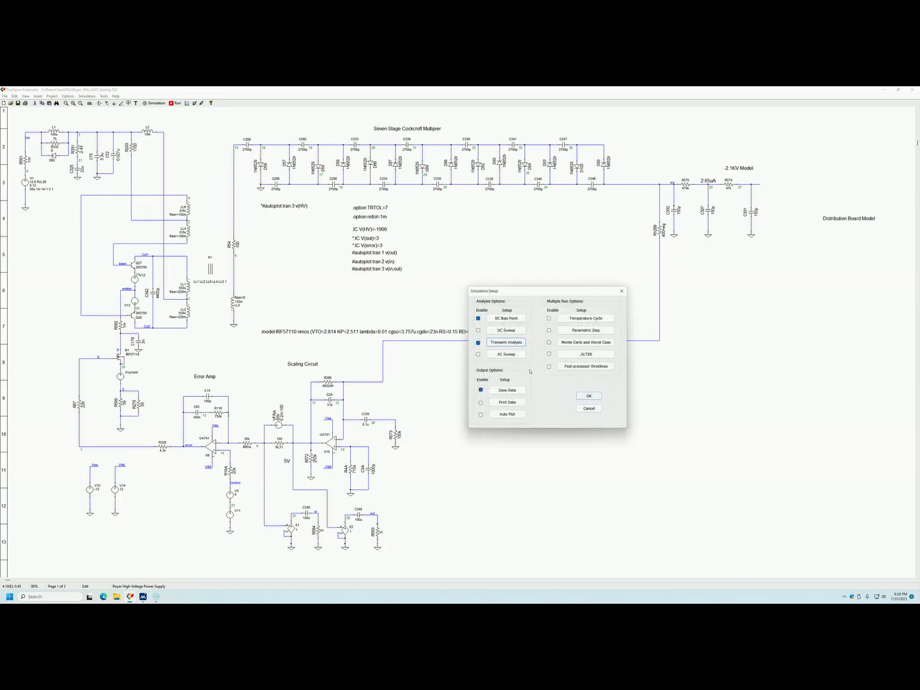
click(506, 343)
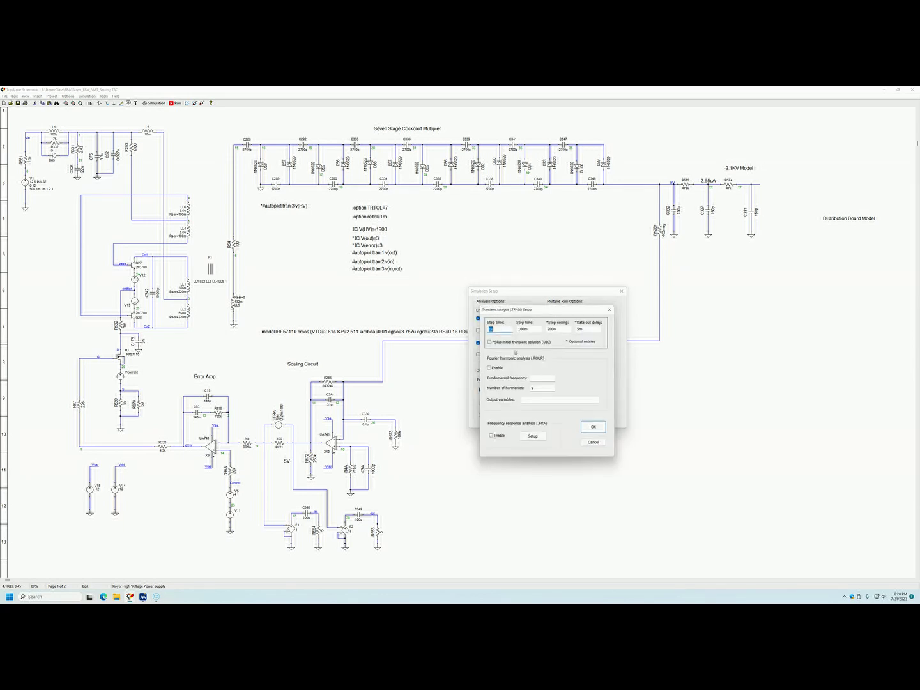
click(596, 435)
click(588, 396)
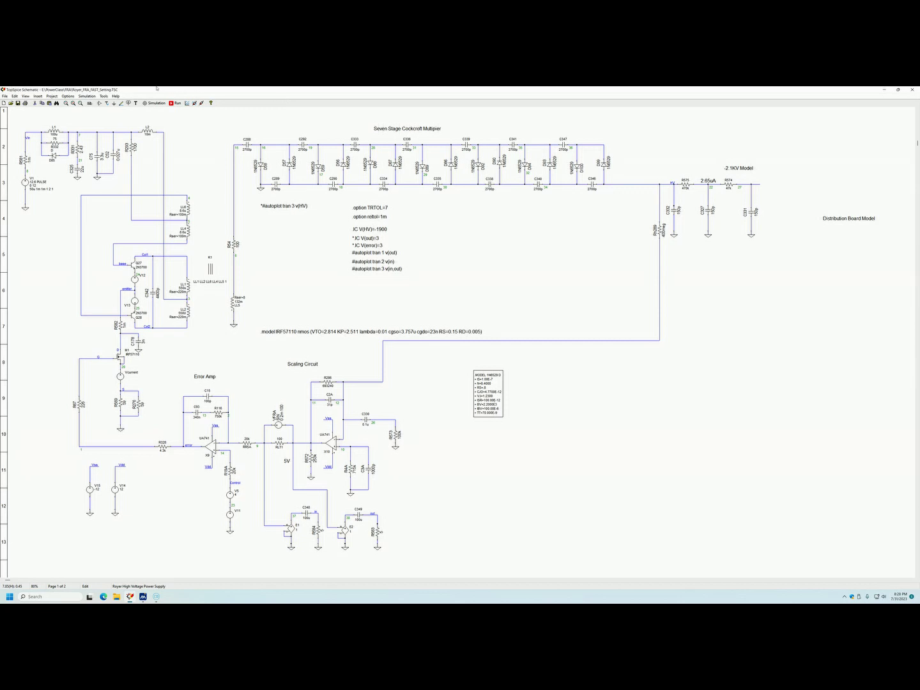
Run the plain transient simulation, pause it at about 20 ms to plot the partial results, and end the run after viewing them
click(171, 104)
drag(152, 187, 665, 331)
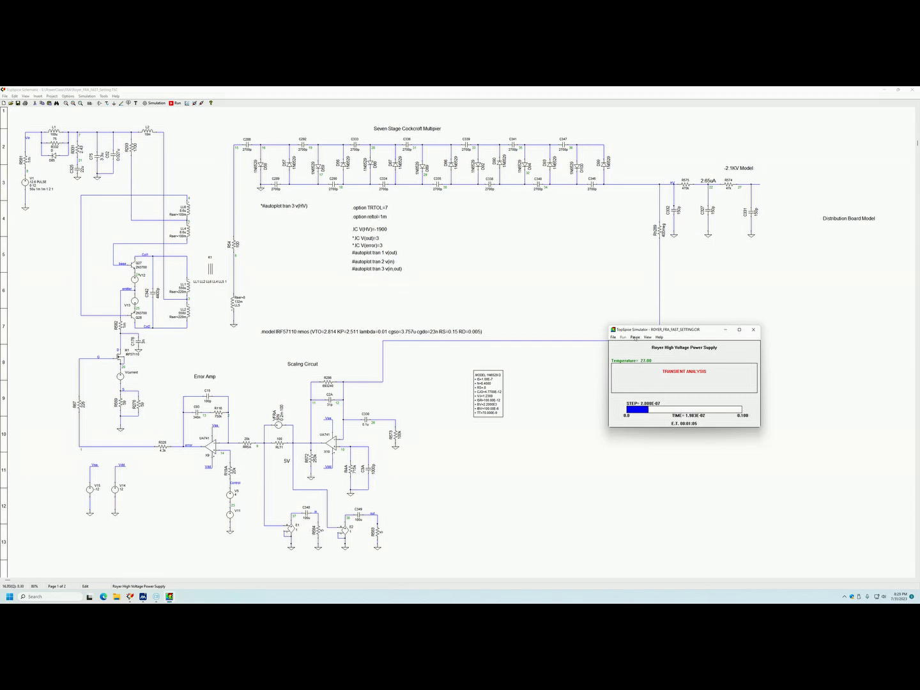
click(634, 337)
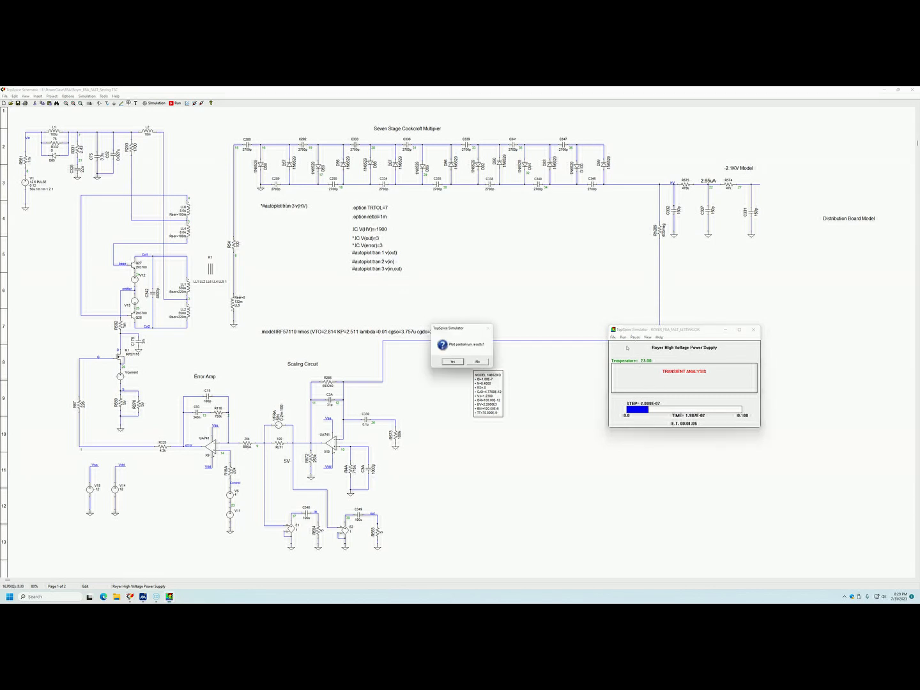
click(452, 362)
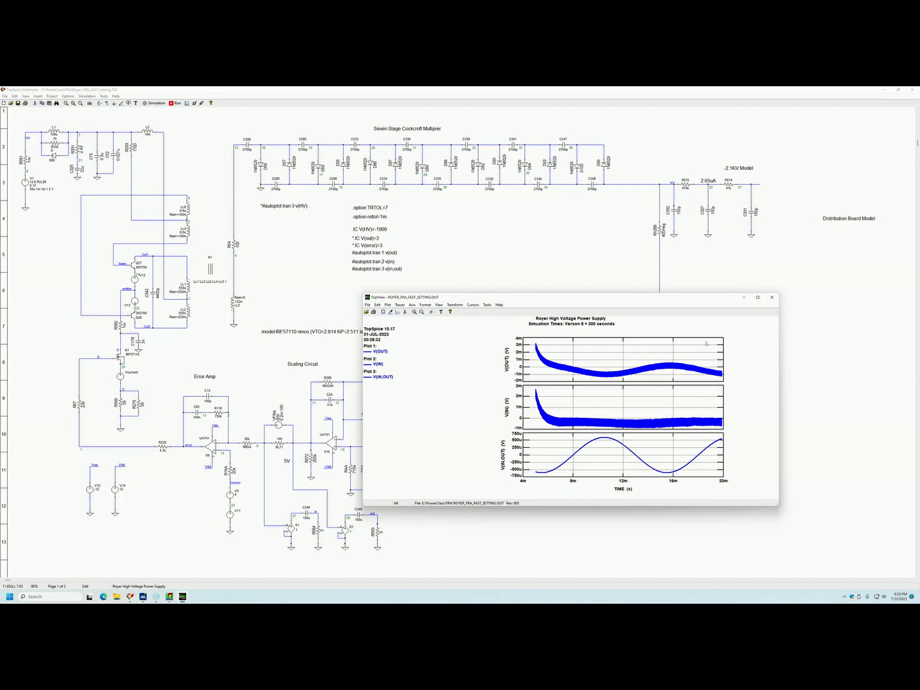
click(770, 298)
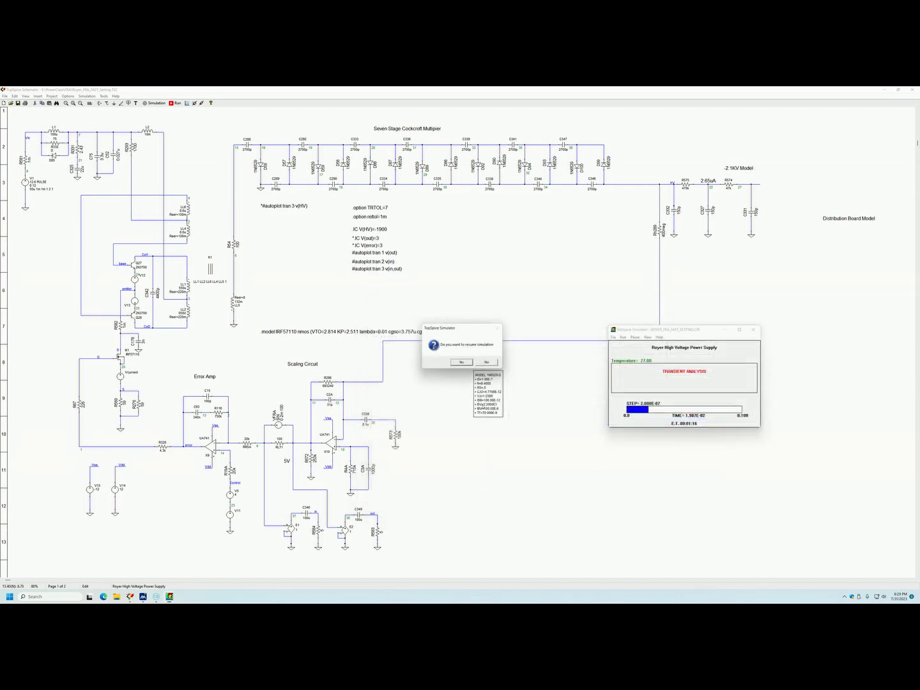
click(486, 363)
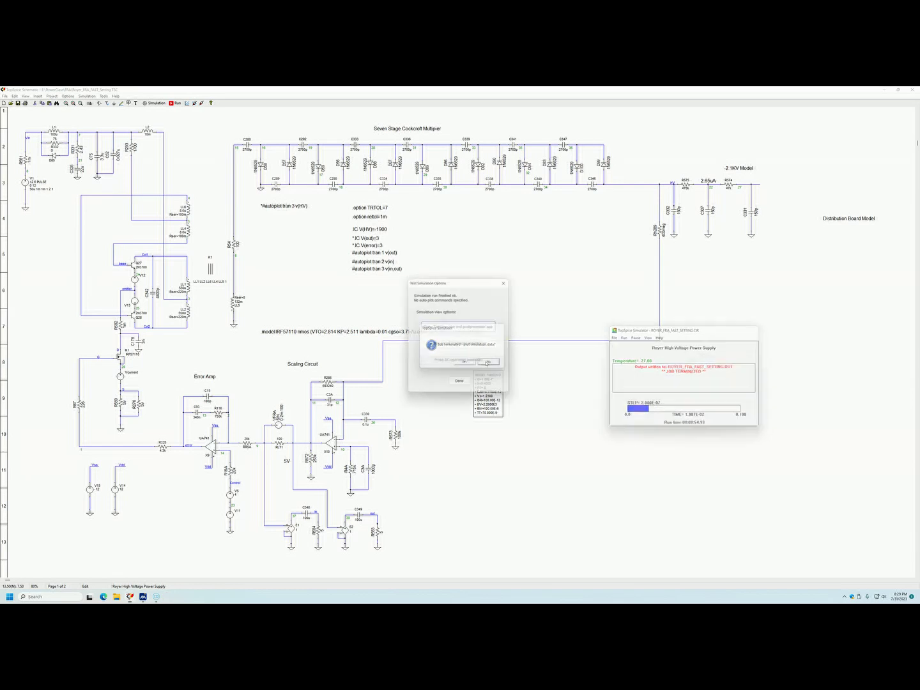
click(459, 385)
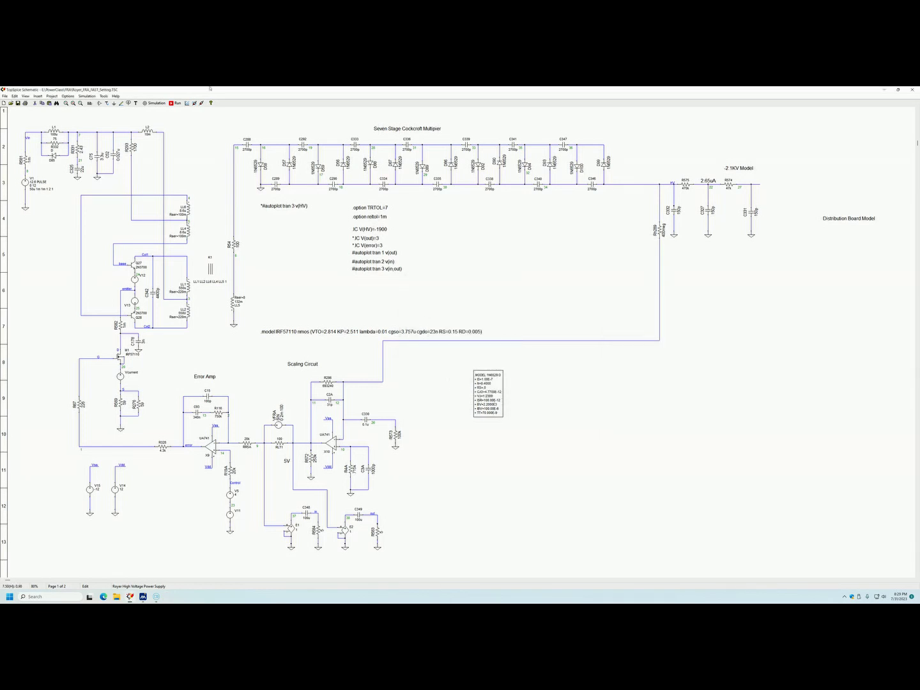
Set the transient analysis stop time to 25m and the data out delay to 0, and accept the simulation setup
click(86, 97)
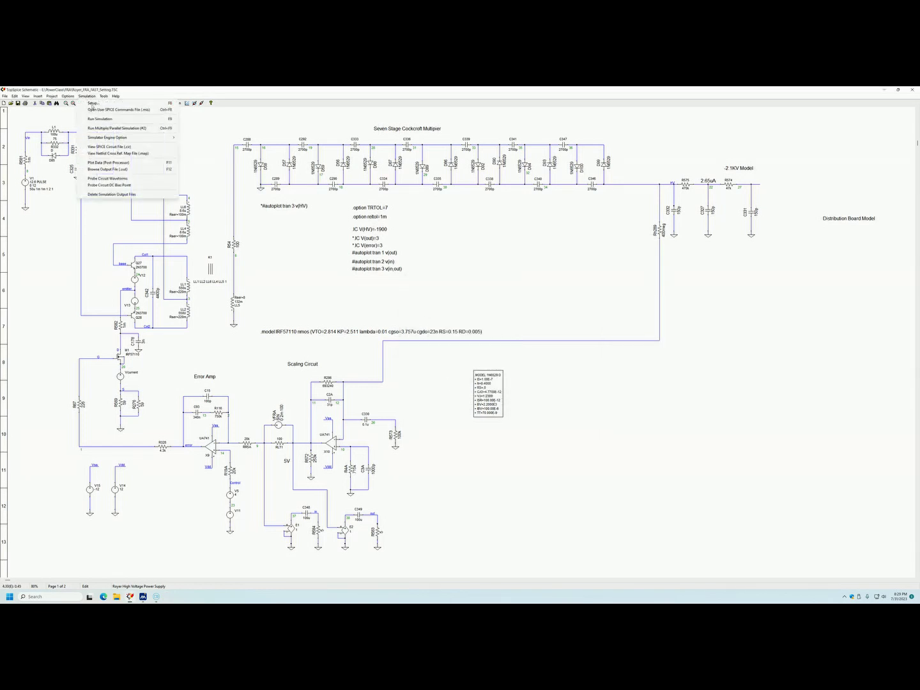
click(122, 100)
drag(127, 121, 678, 330)
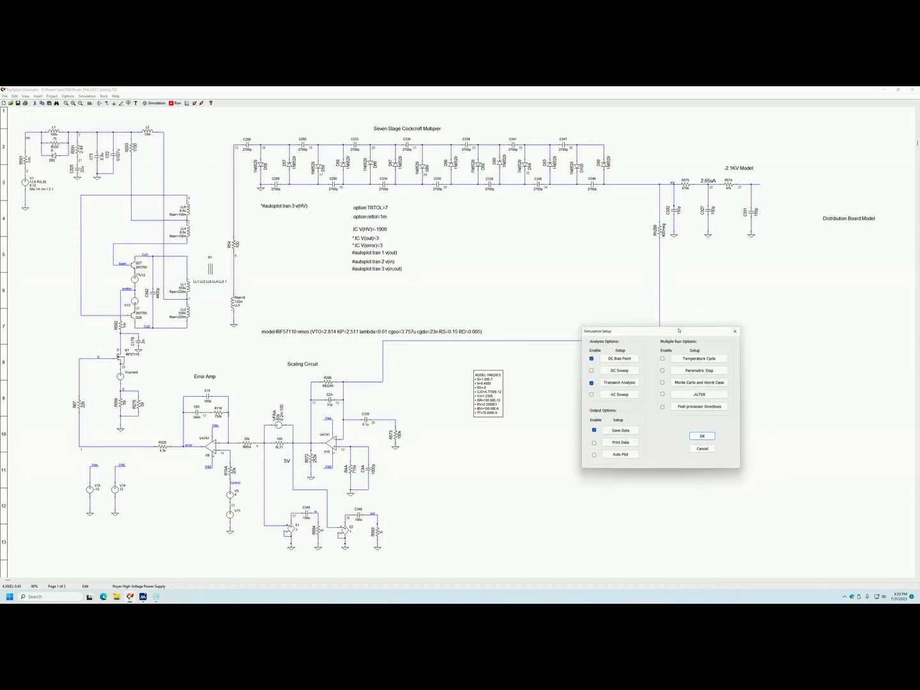
click(618, 382)
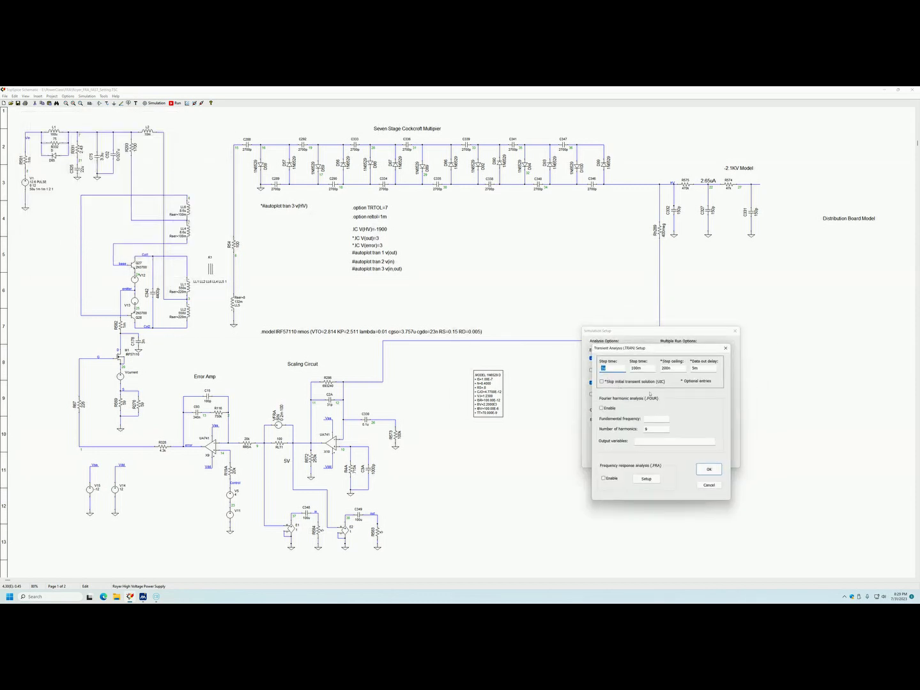
click(631, 370)
double_click(637, 368)
text(200m)
double_click(632, 368)
text(250m)
double_click(699, 368)
text(0)
click(710, 470)
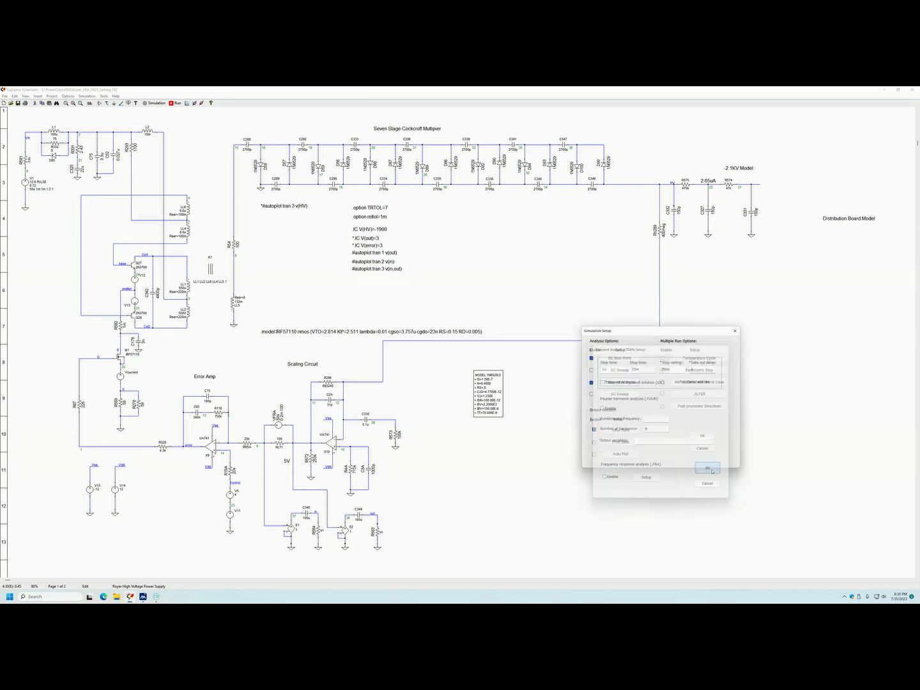
click(699, 435)
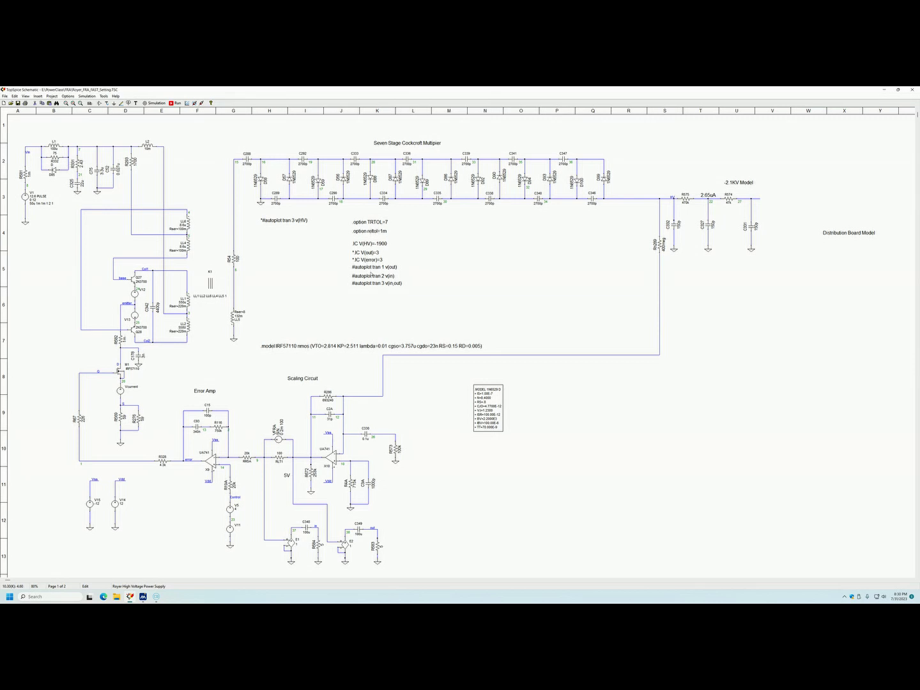
Move the three tran autoplot statements down, away from the .IC lines, and change the first one to plot v(HV)
drag(347, 265, 382, 300)
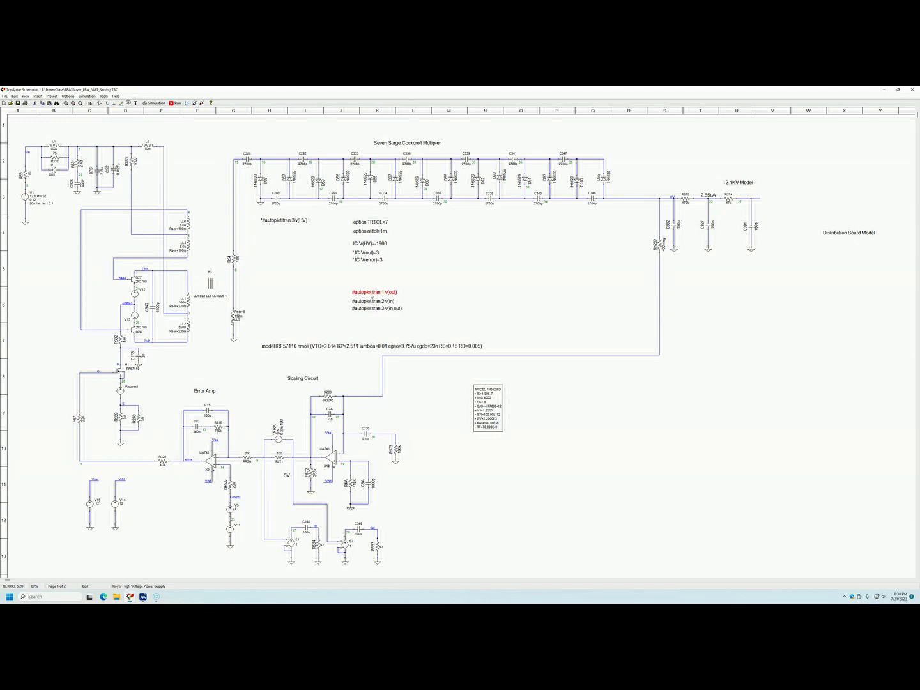
double_click(371, 294)
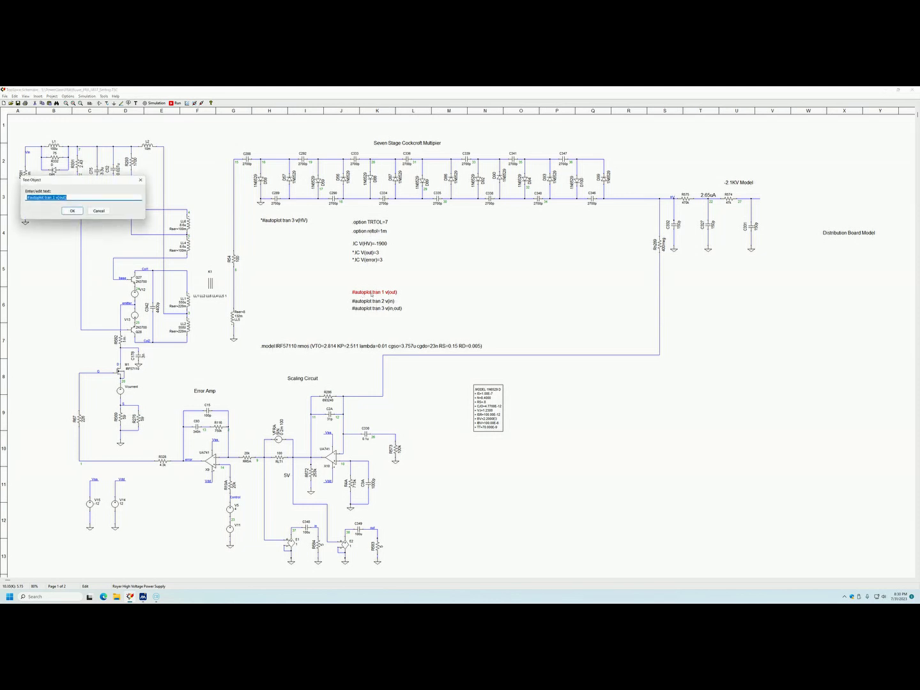
drag(110, 183, 454, 264)
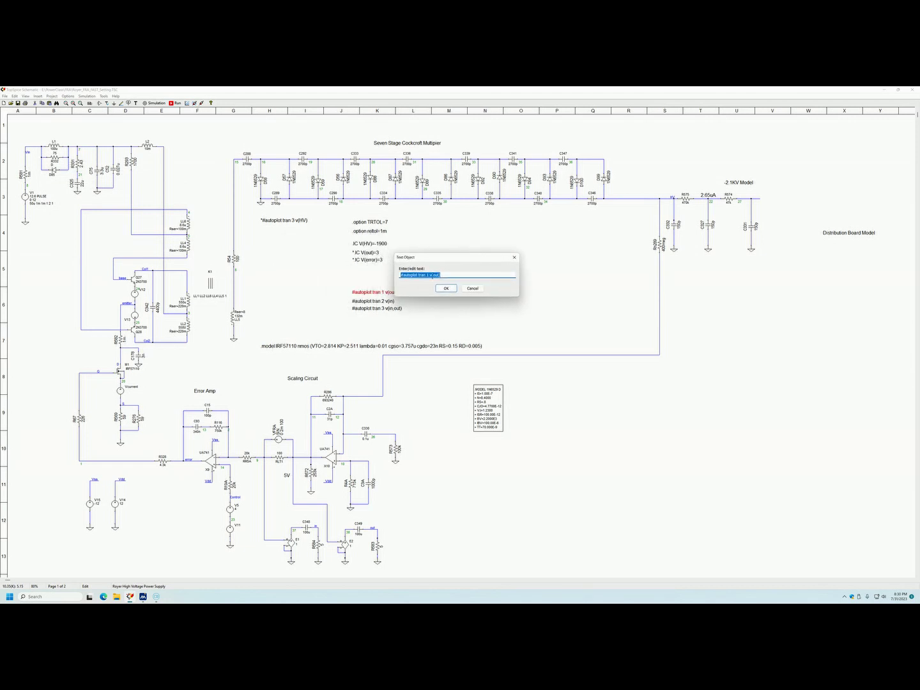
click(437, 275)
text(i)
key(Delete)
key(Return)
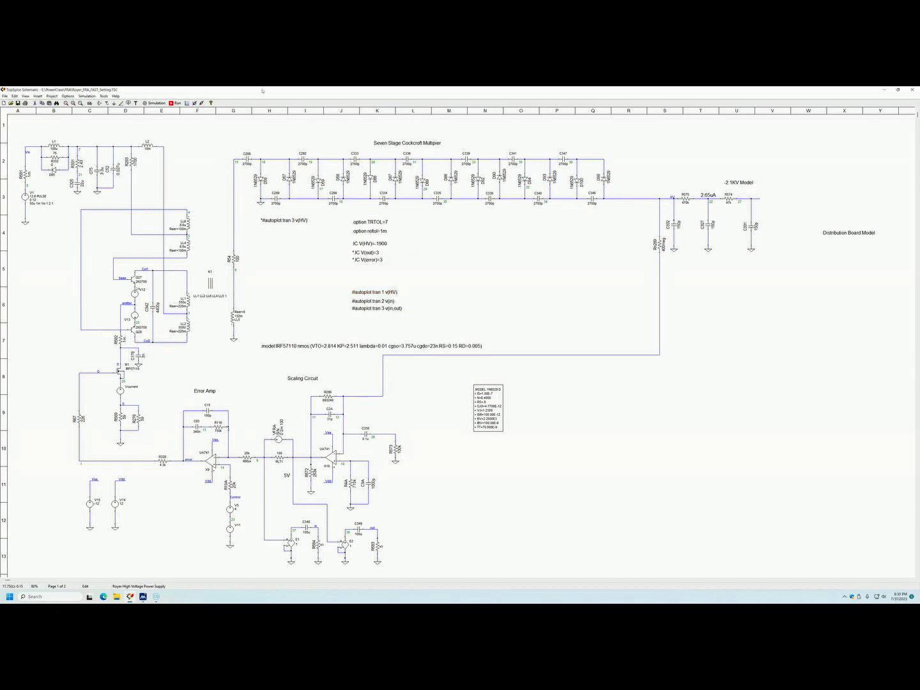
Run the 25 ms transient simulation to completion, examine the plots of V(HV), V(IN) and V(IN,OUT), and close the plot window
click(176, 103)
drag(199, 200, 527, 243)
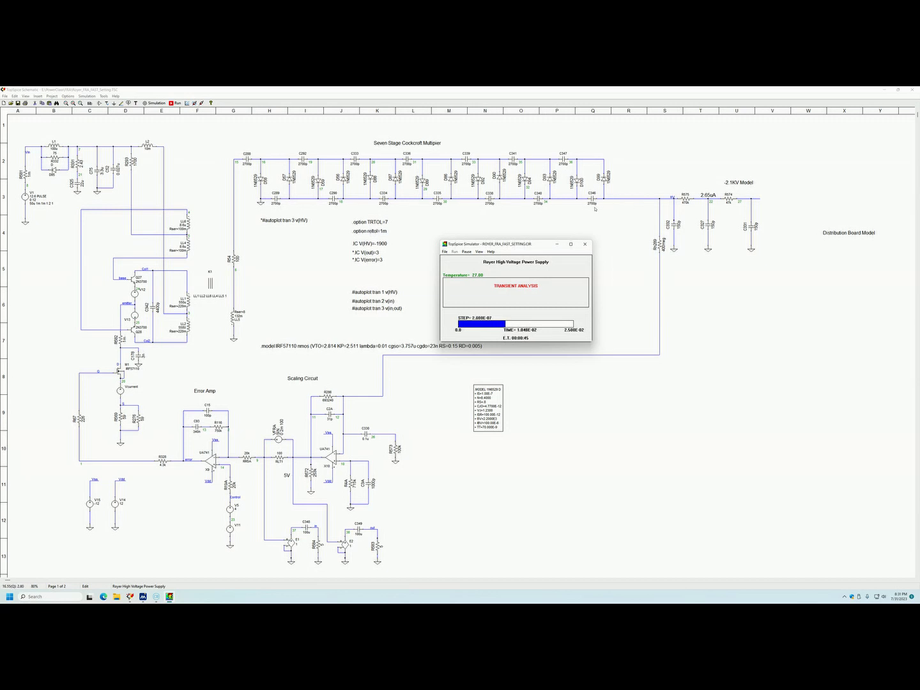
drag(541, 252, 684, 321)
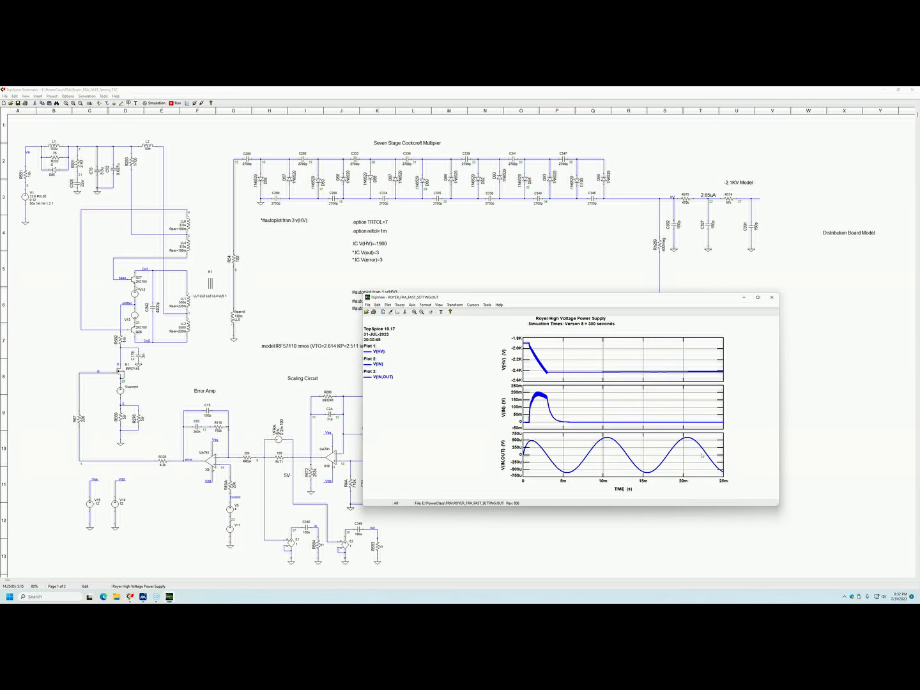
click(772, 297)
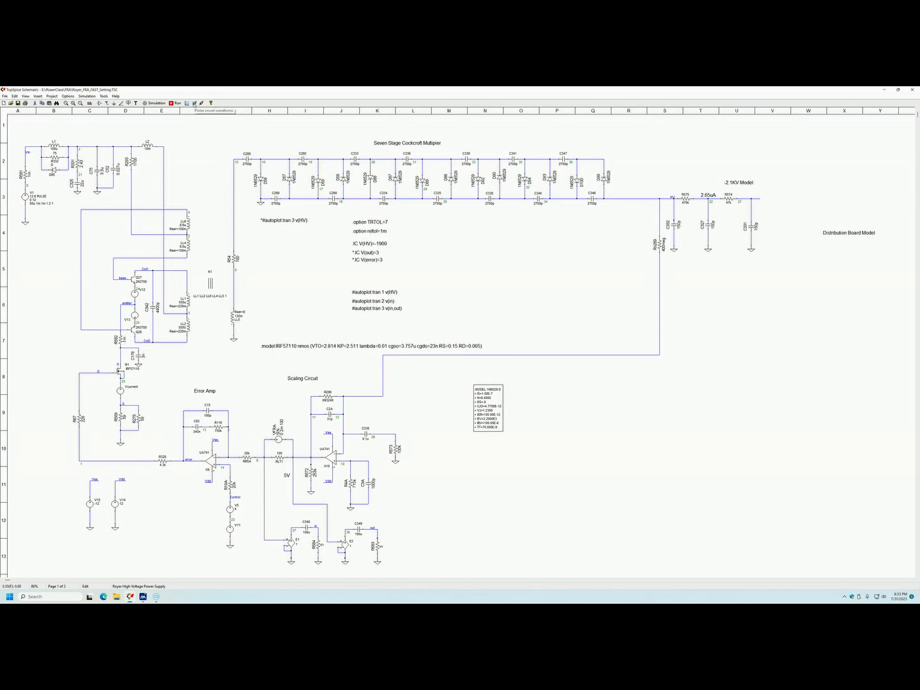
Start probing the transient waveforms with all data in single trace mode, and arrange the plot and schematic windows side by side
click(195, 104)
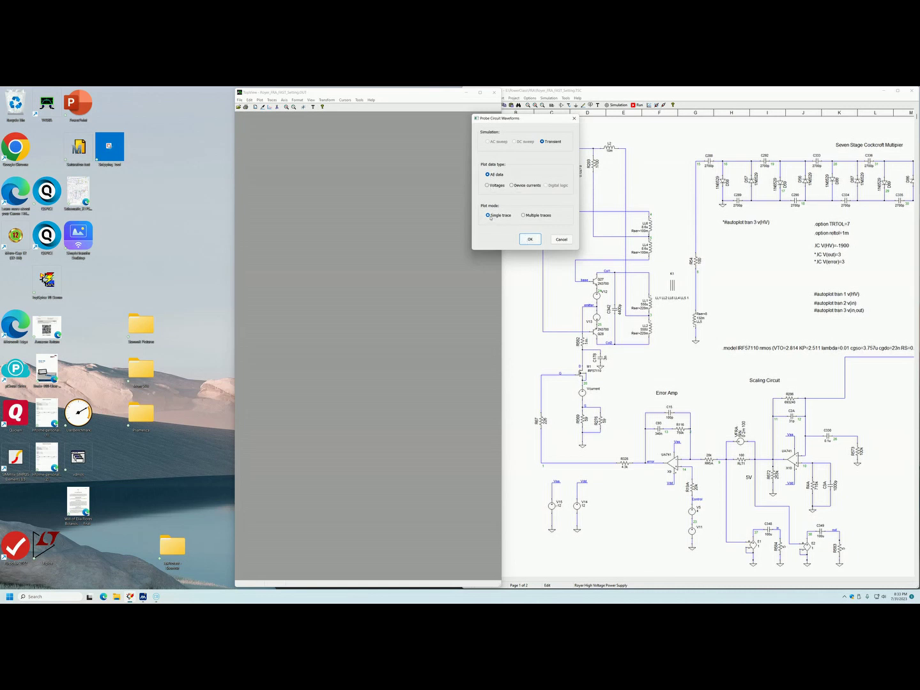
click(530, 240)
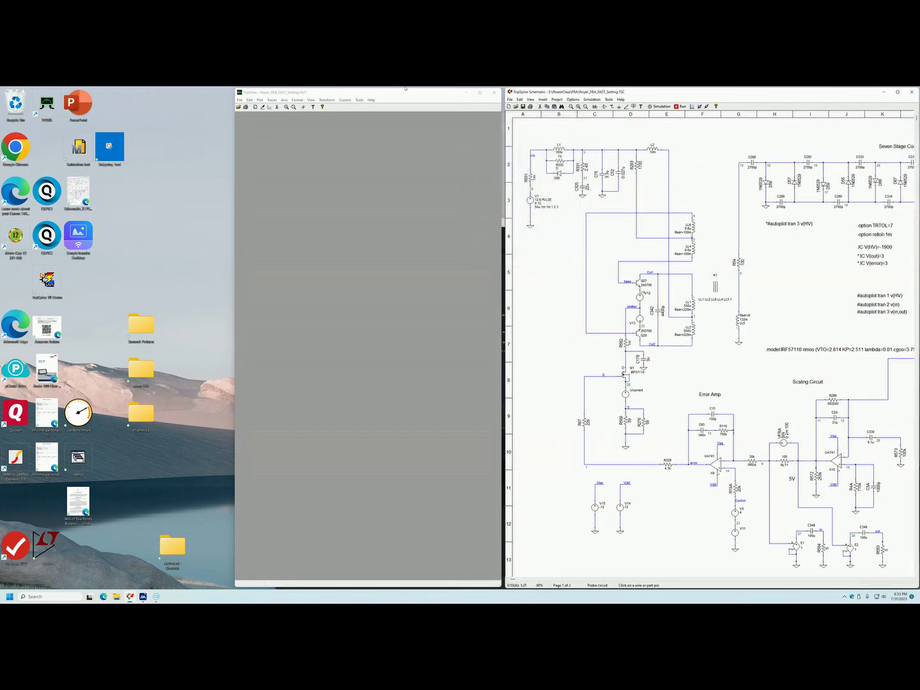
drag(351, 96, 122, 94)
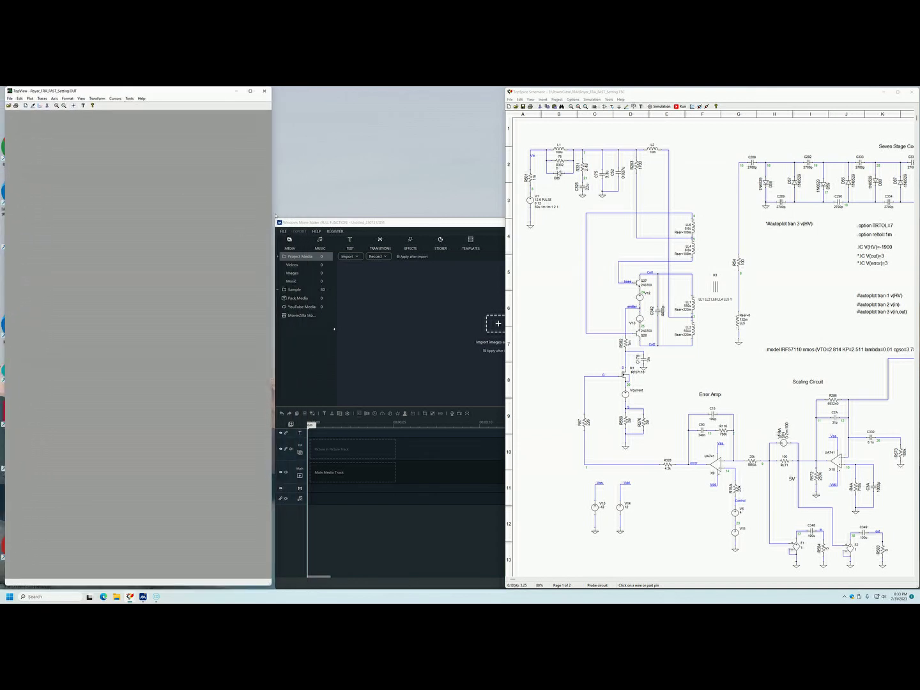
drag(273, 220, 435, 223)
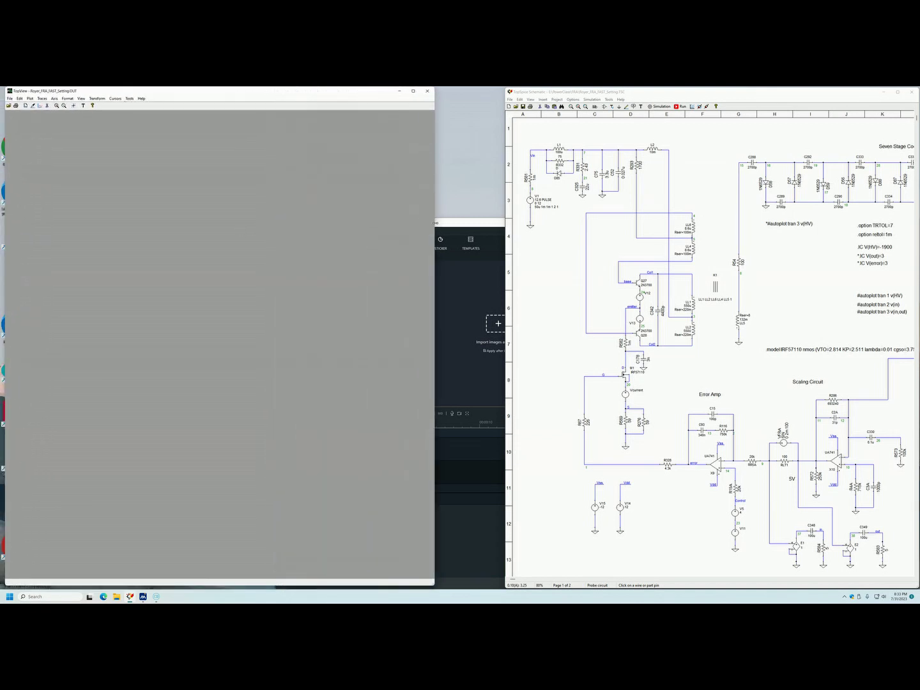
click(508, 246)
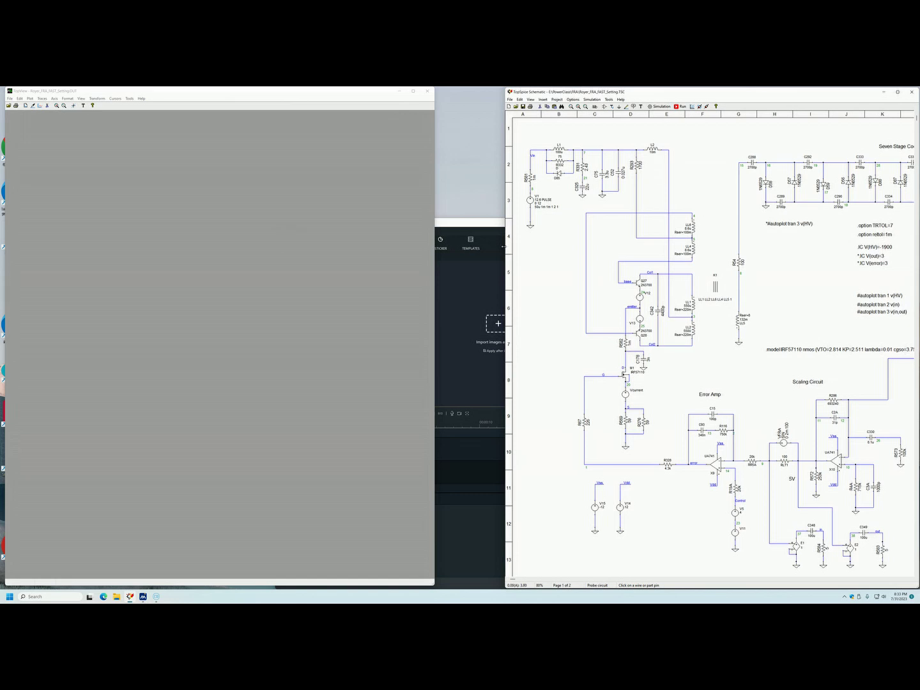
drag(504, 249, 435, 249)
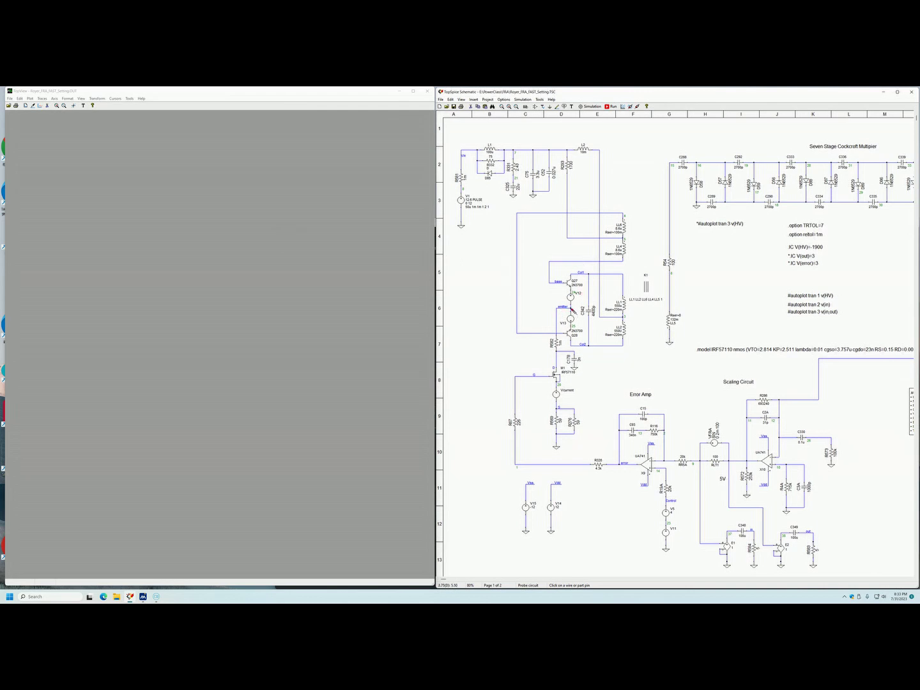
Probe the emitter node voltage and zoom its plot to about 19.8 to 21.0 ms and 3.6 to 6.0 V
click(570, 307)
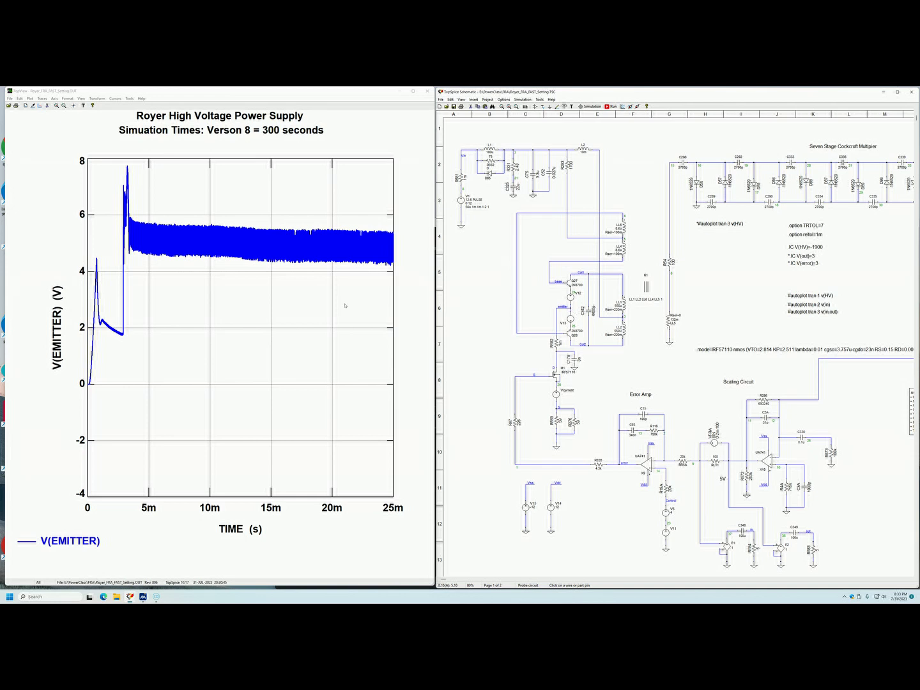
key(ctrl+plus)
click(331, 225)
drag(332, 219, 343, 275)
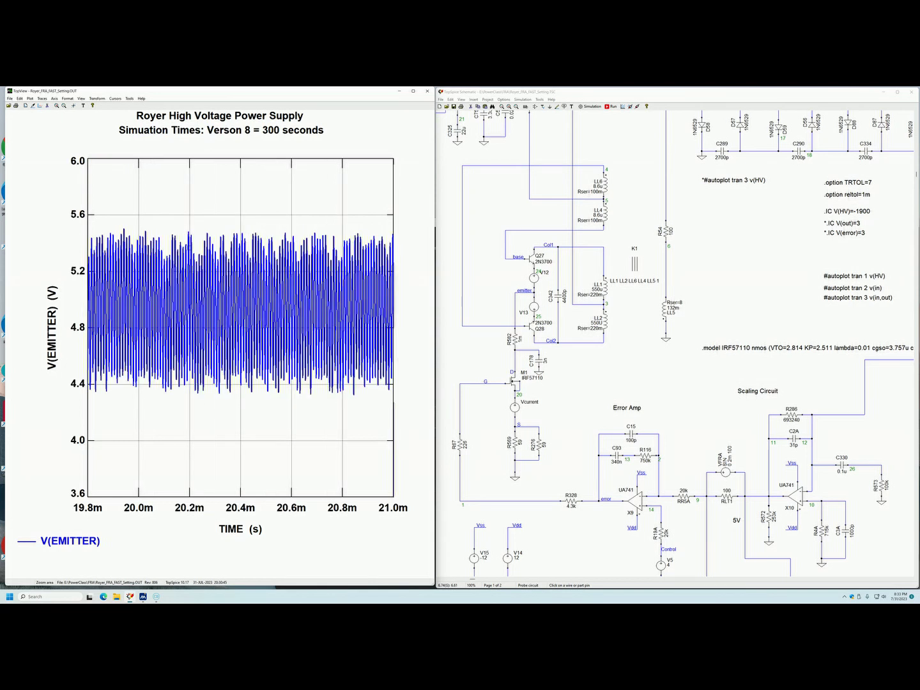
Zoom the emitter voltage plot to about 20.4 to 20.65 ms, and probe the HV output of the seven-stage Cockcroft multiplier
drag(244, 223, 303, 417)
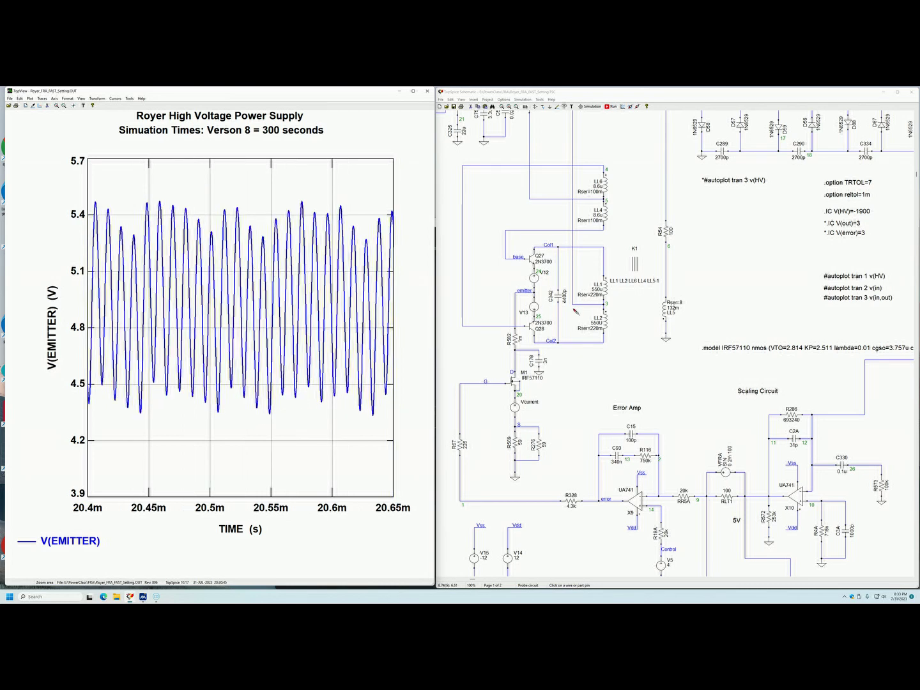
scroll(752, 252, up, 3)
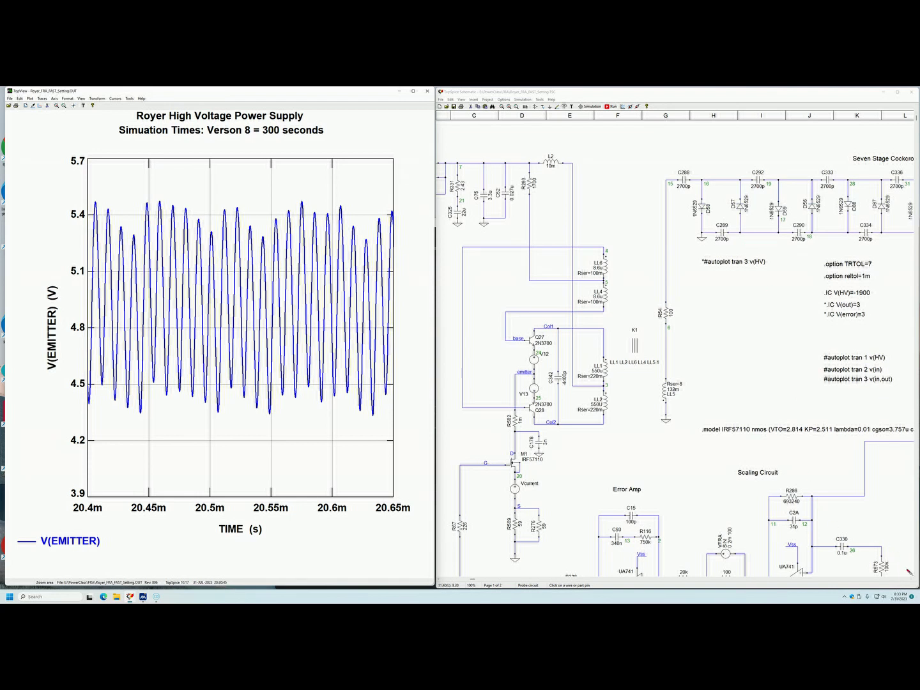
scroll(911, 580, right, 5)
scroll(911, 580, right, 7)
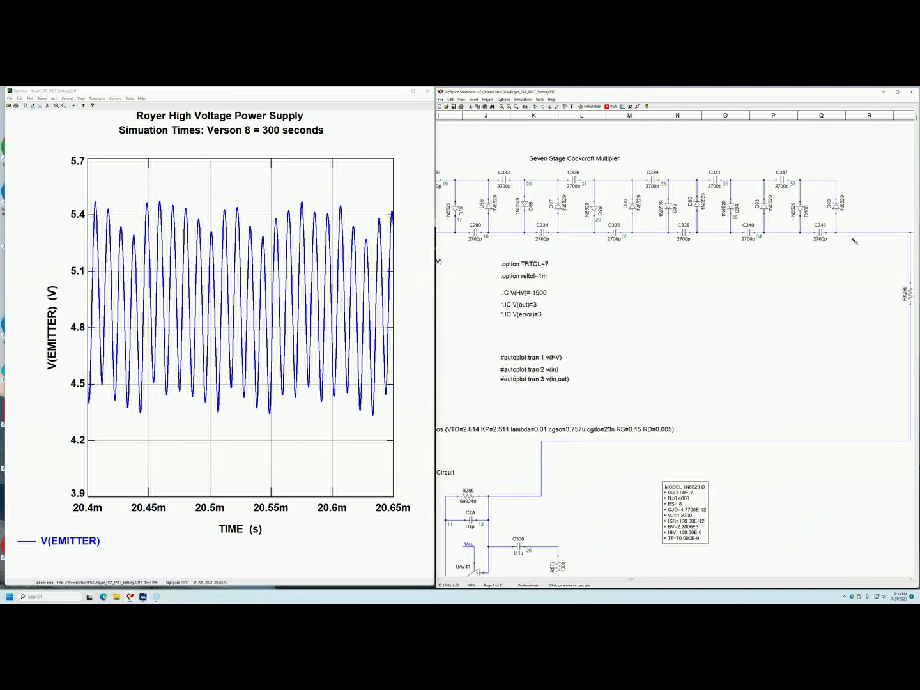
click(844, 234)
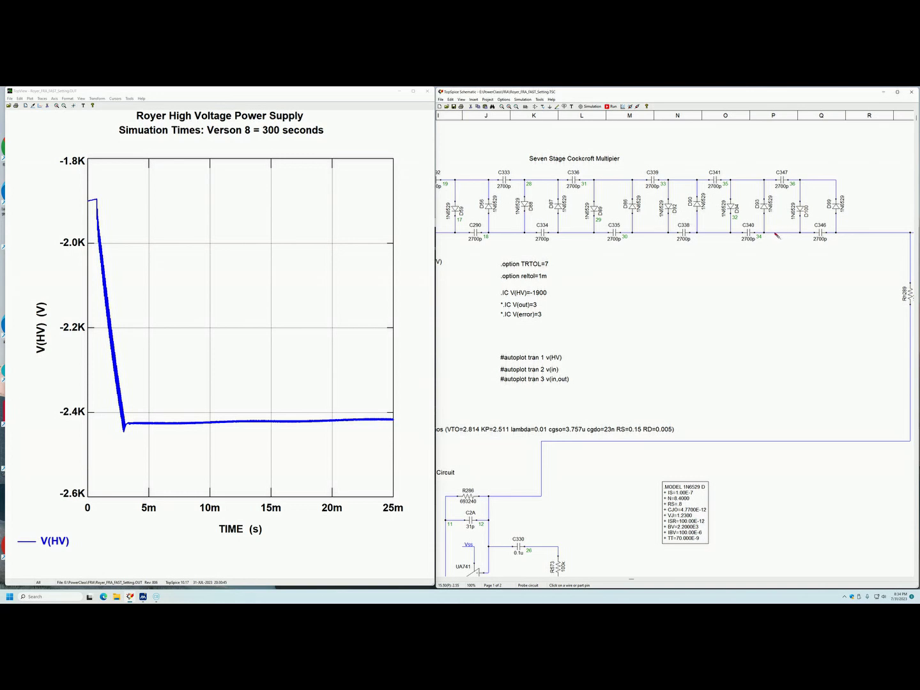
Switch transient probing to multiple traces and add the voltages of multiplier nodes 34, 32 and 30 to the V(HV) plot
right_click(620, 282)
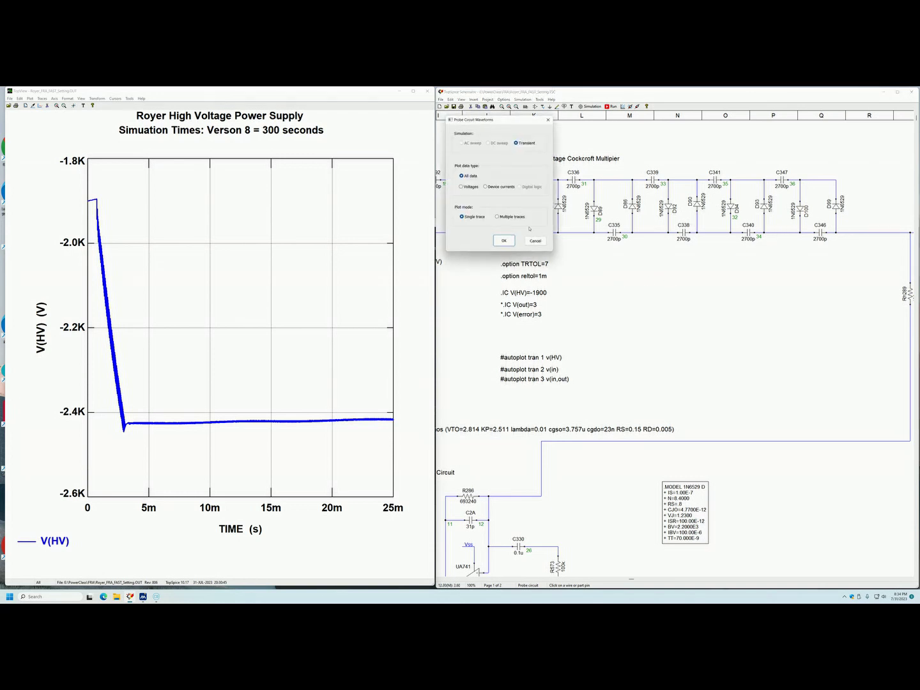
click(503, 240)
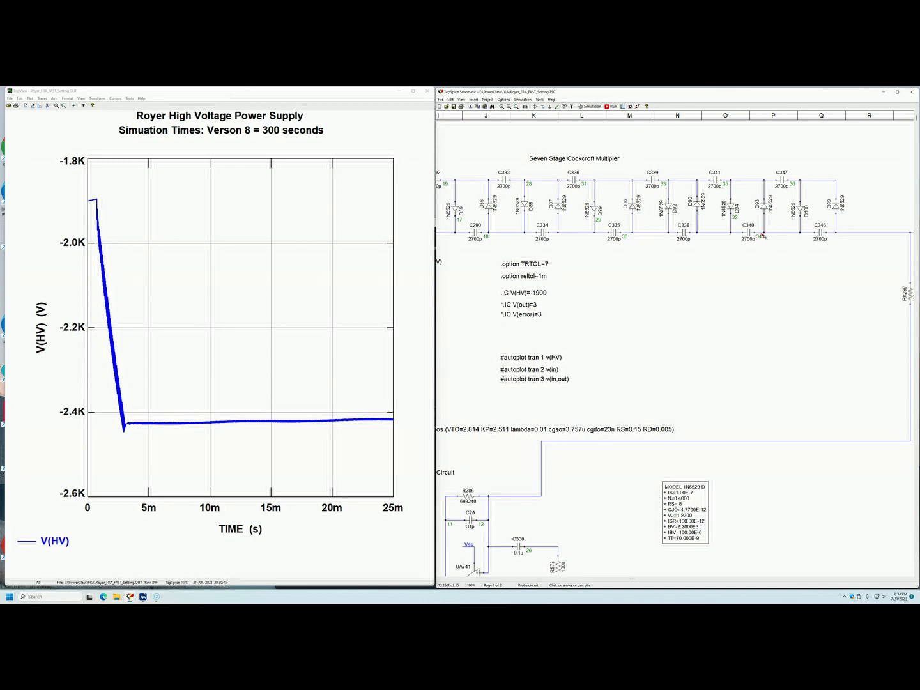
click(726, 233)
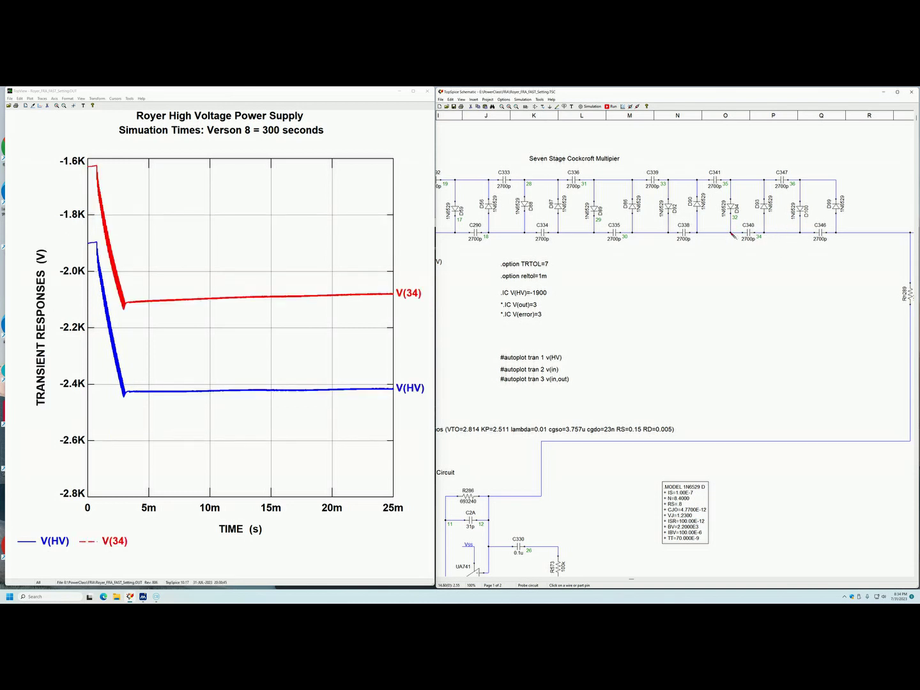
click(667, 233)
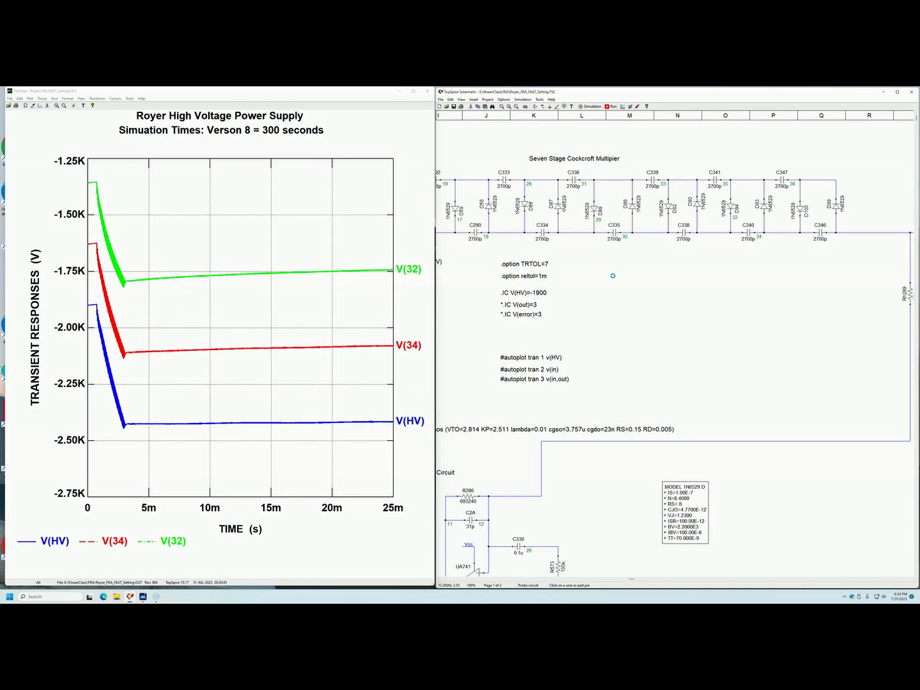
click(612, 233)
Add the current through scaling circuit resistor R286 and the voltage of the error amp's error node to the plots
scroll(616, 319, down, 5)
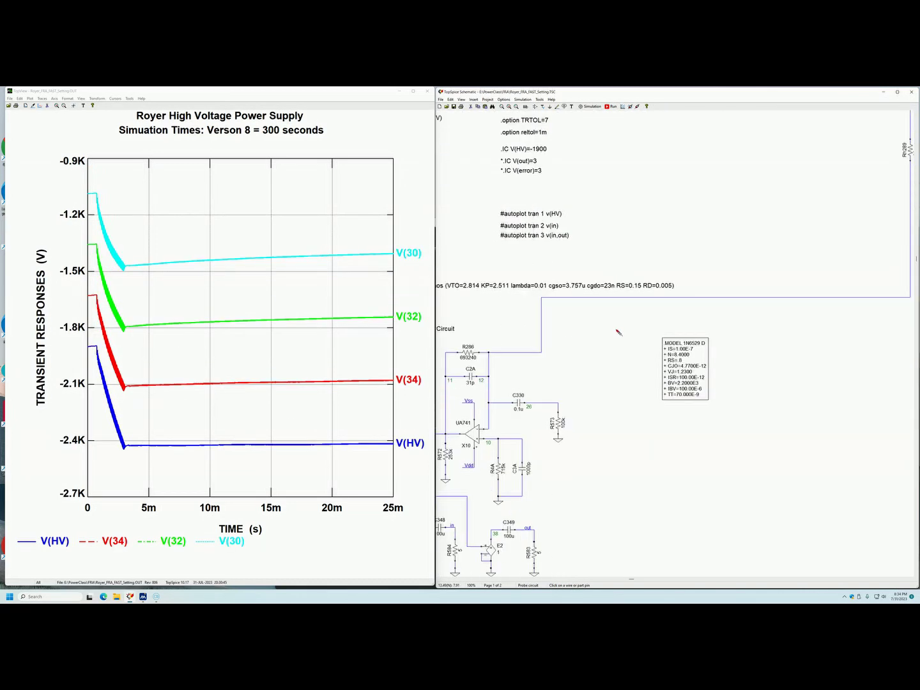
scroll(617, 331, down, 2)
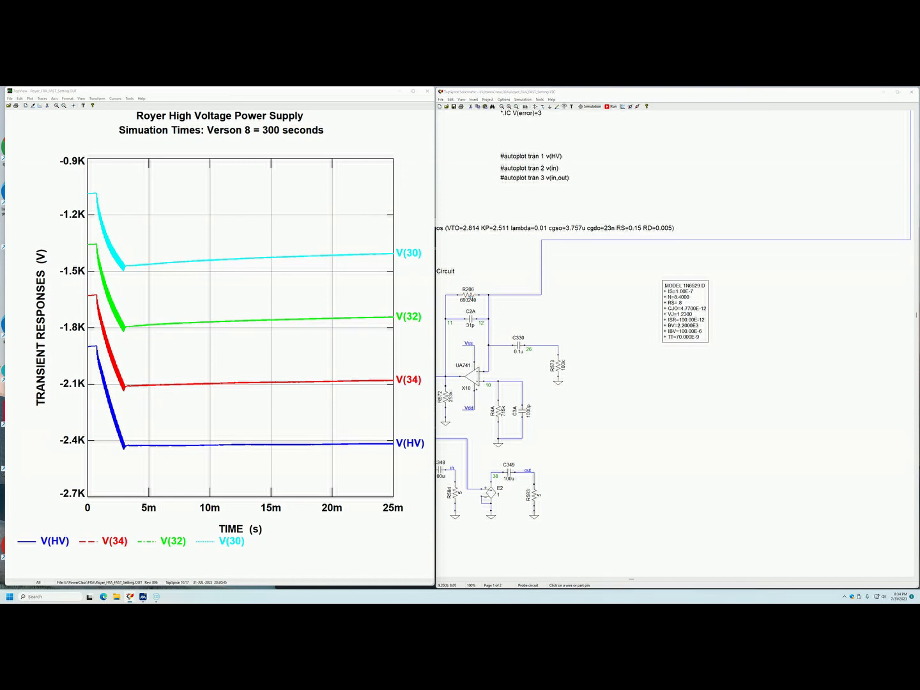
click(466, 296)
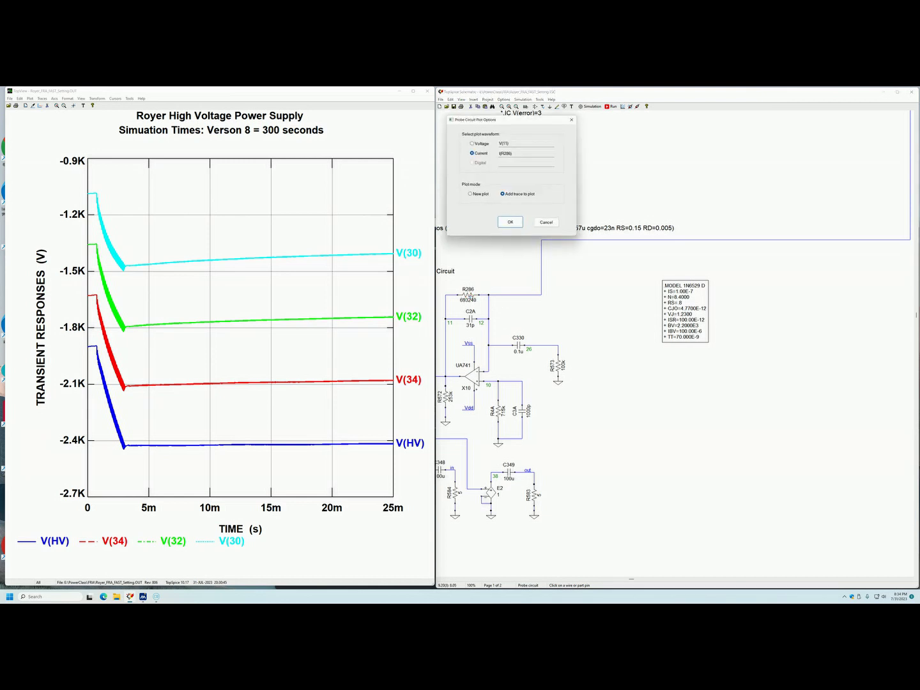
click(511, 221)
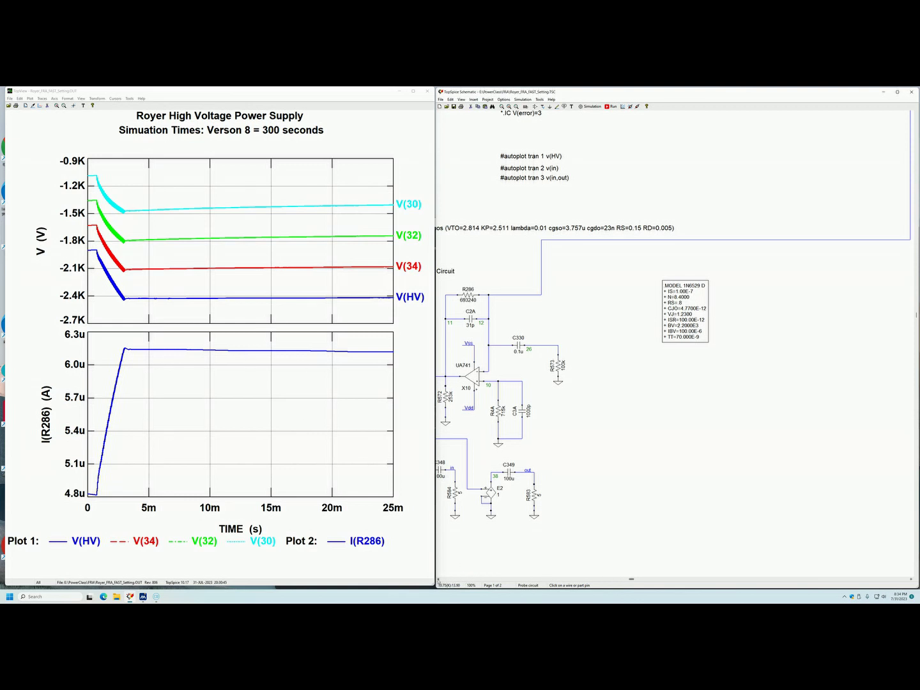
drag(438, 579, 439, 580)
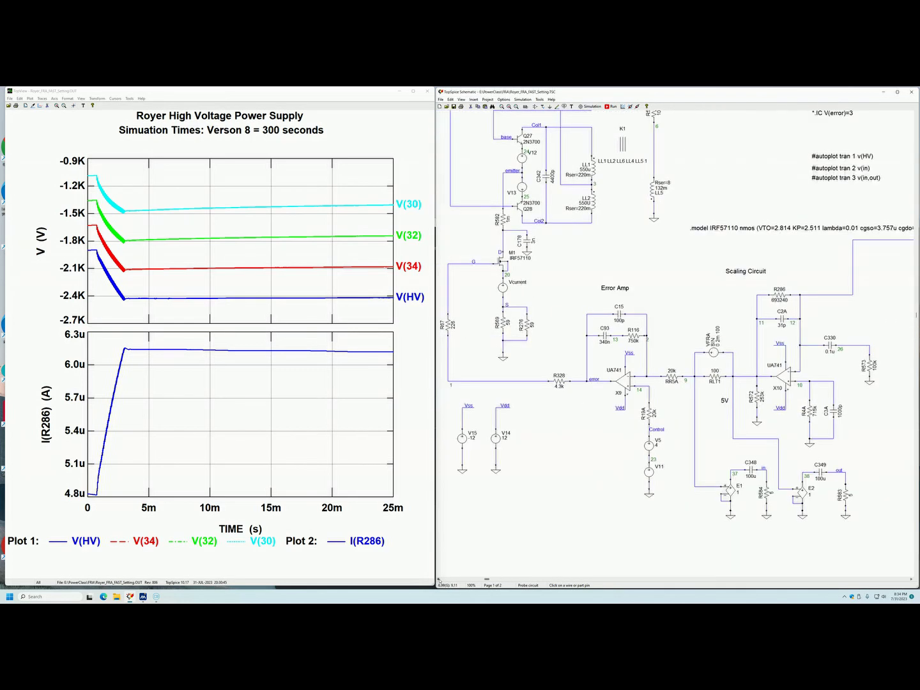
click(589, 381)
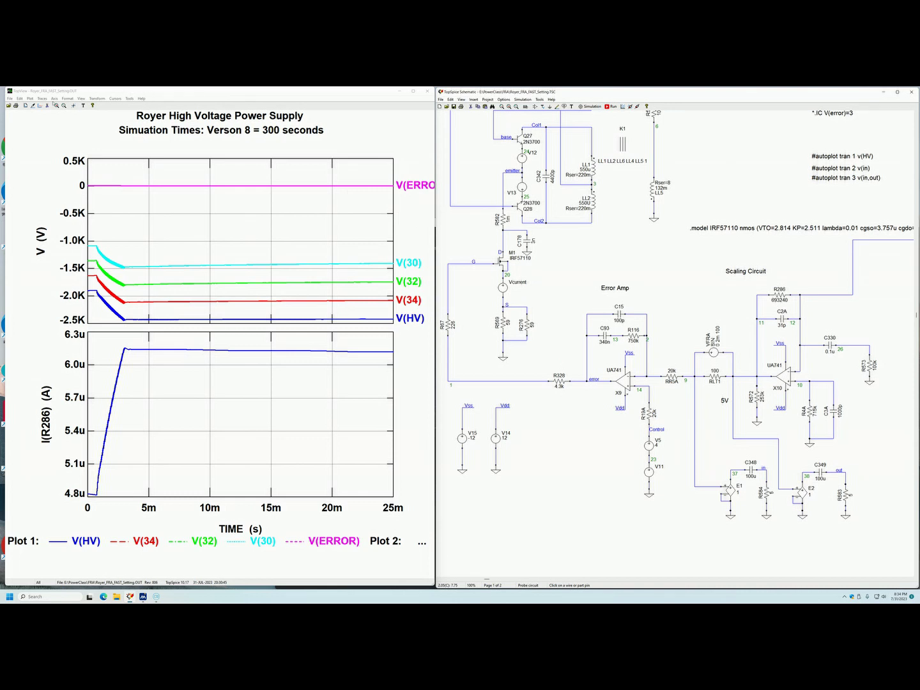
Move the V(ERROR) trace from plot 1 to plot 3
click(97, 99)
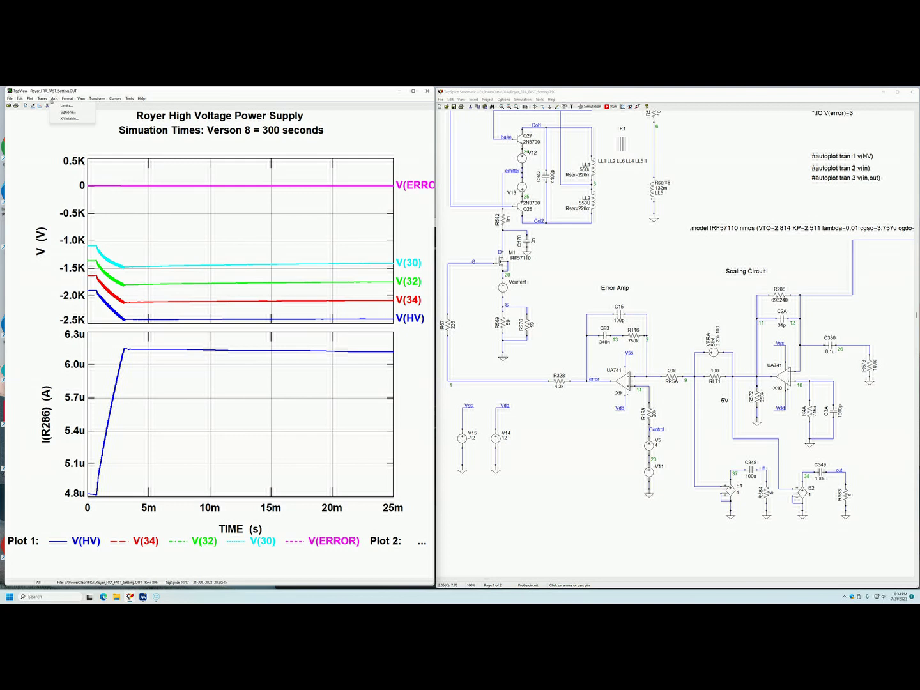
mouse_move(42, 100)
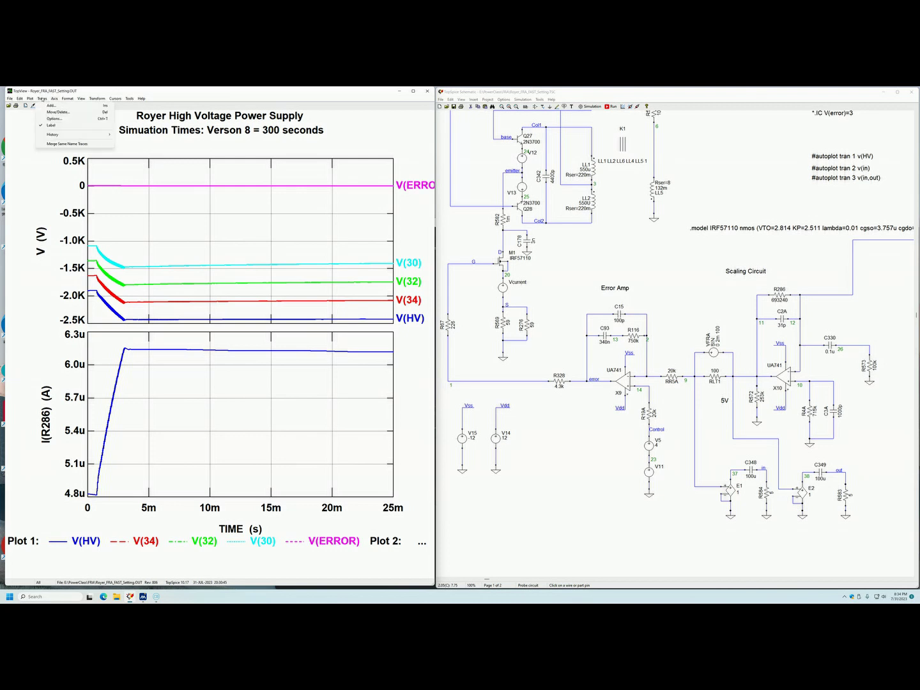
click(57, 112)
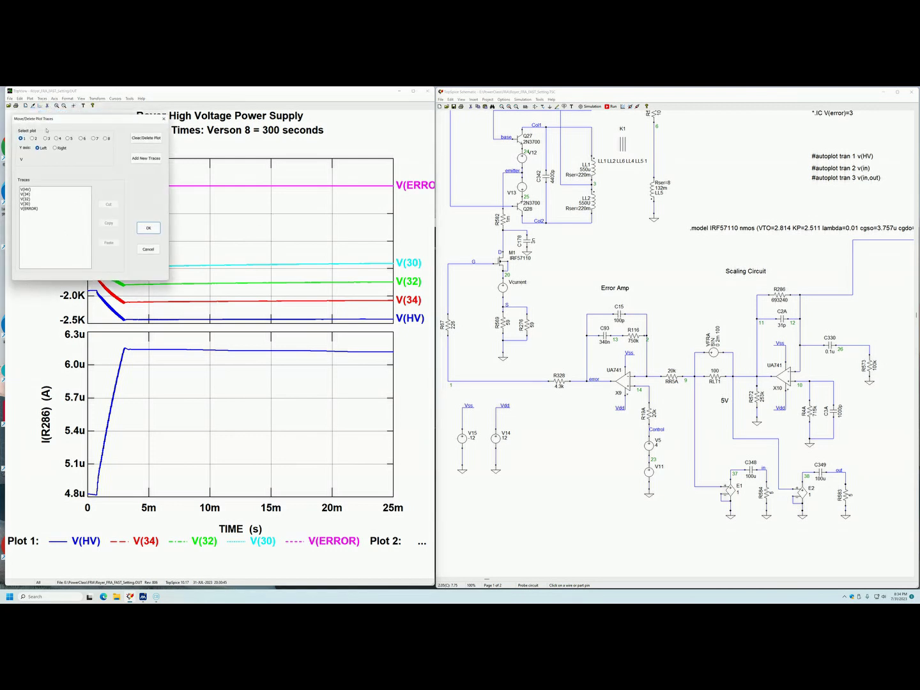
drag(71, 115, 542, 254)
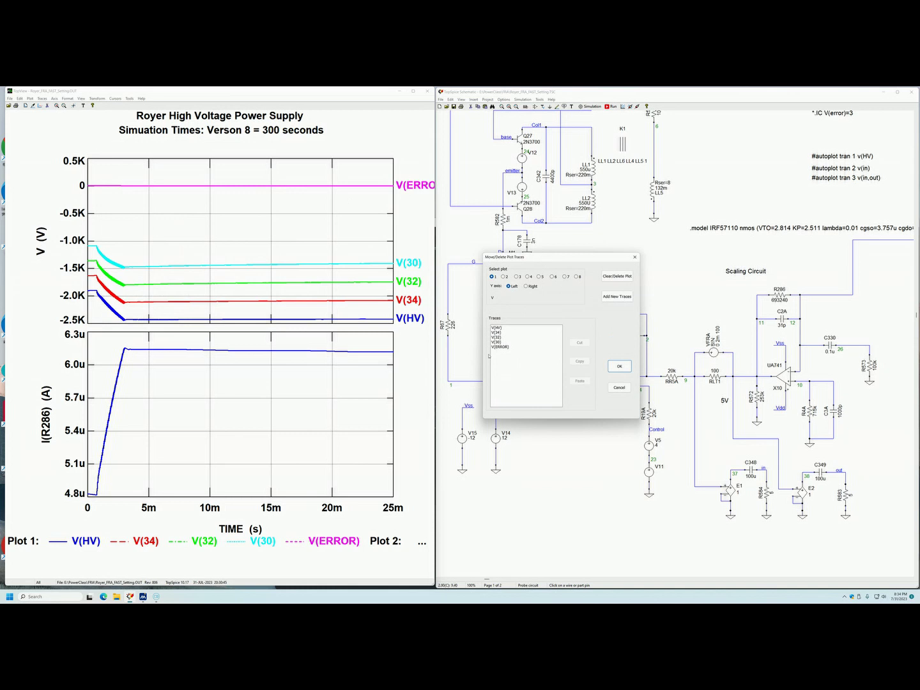
click(499, 348)
key(Delete)
click(516, 277)
click(578, 381)
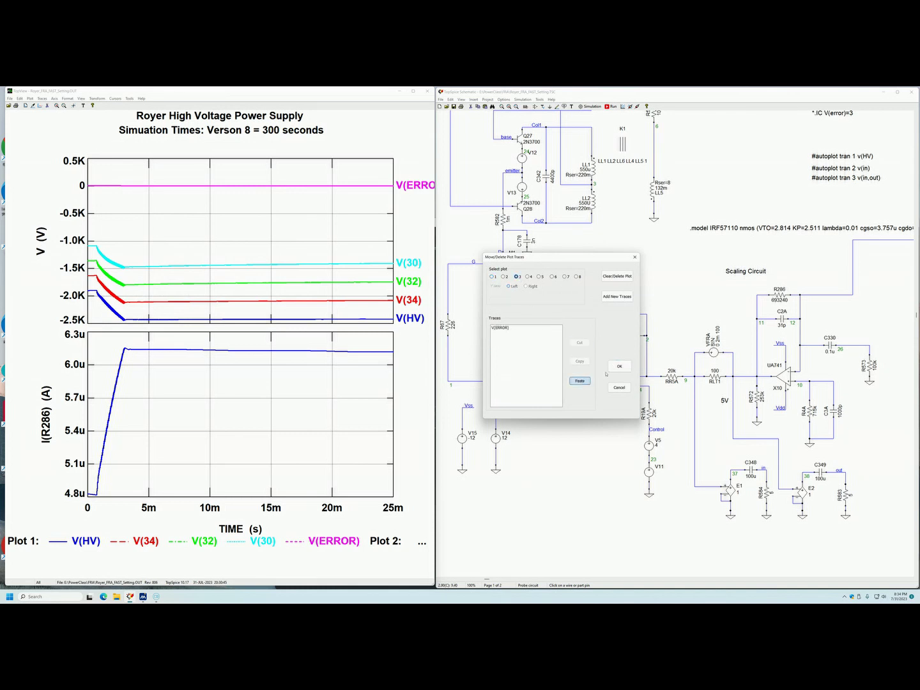
click(619, 366)
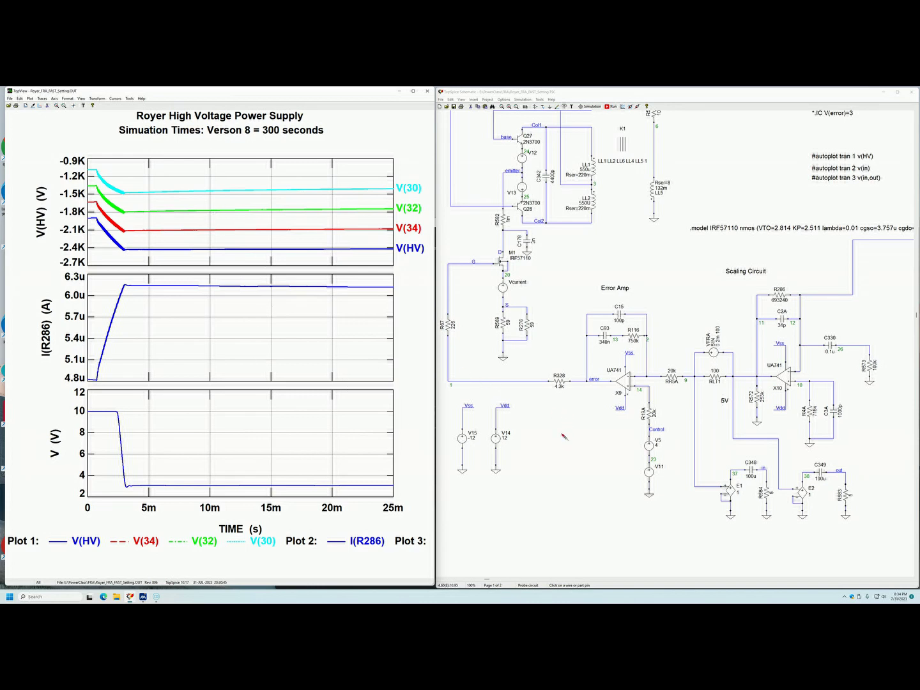
scroll(564, 436, up, 7)
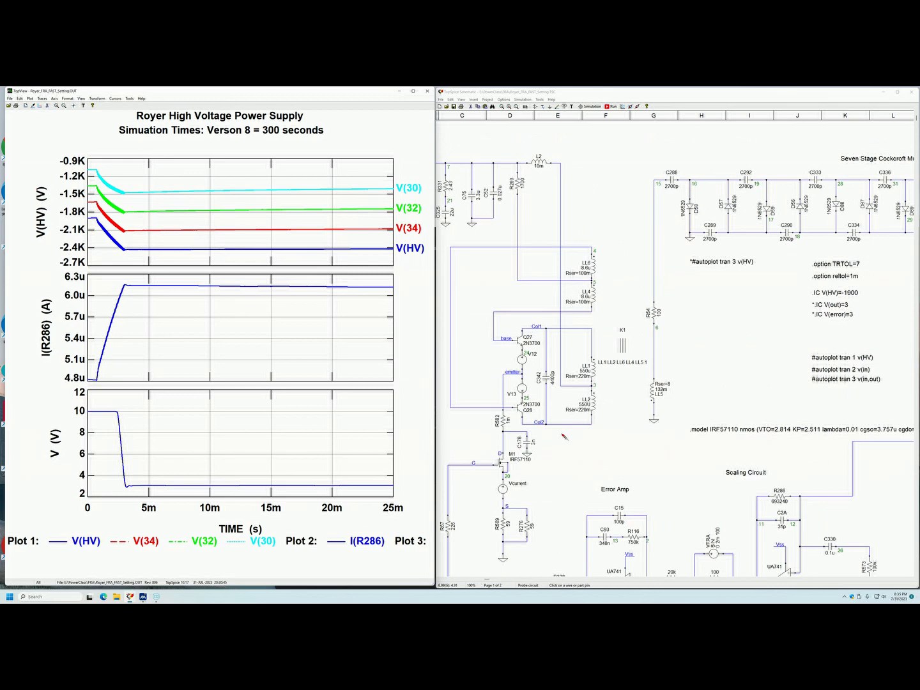
scroll(564, 436, down, 3)
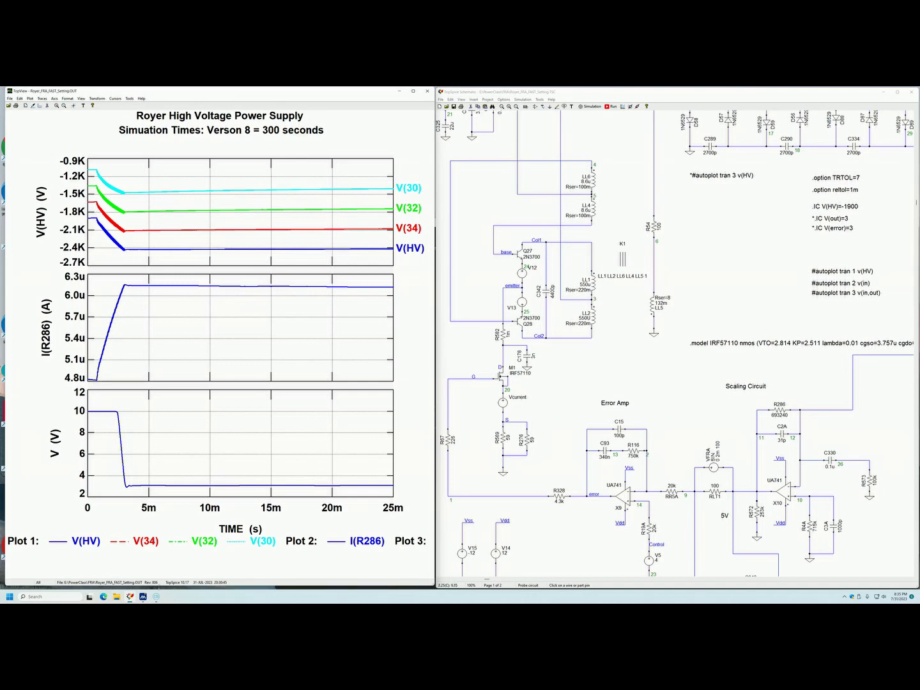
mouse_move(157, 596)
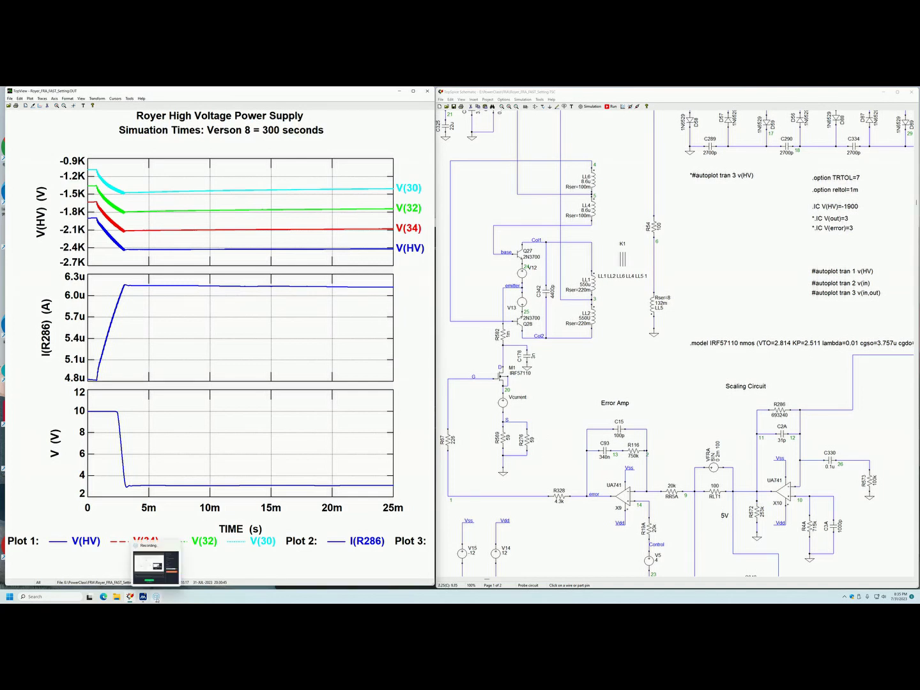
click(156, 596)
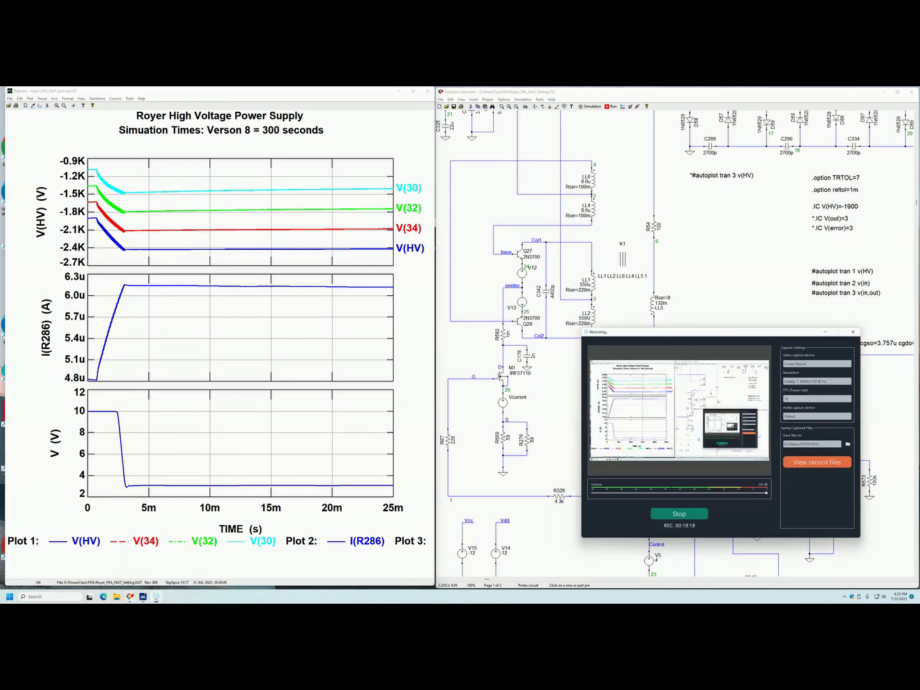